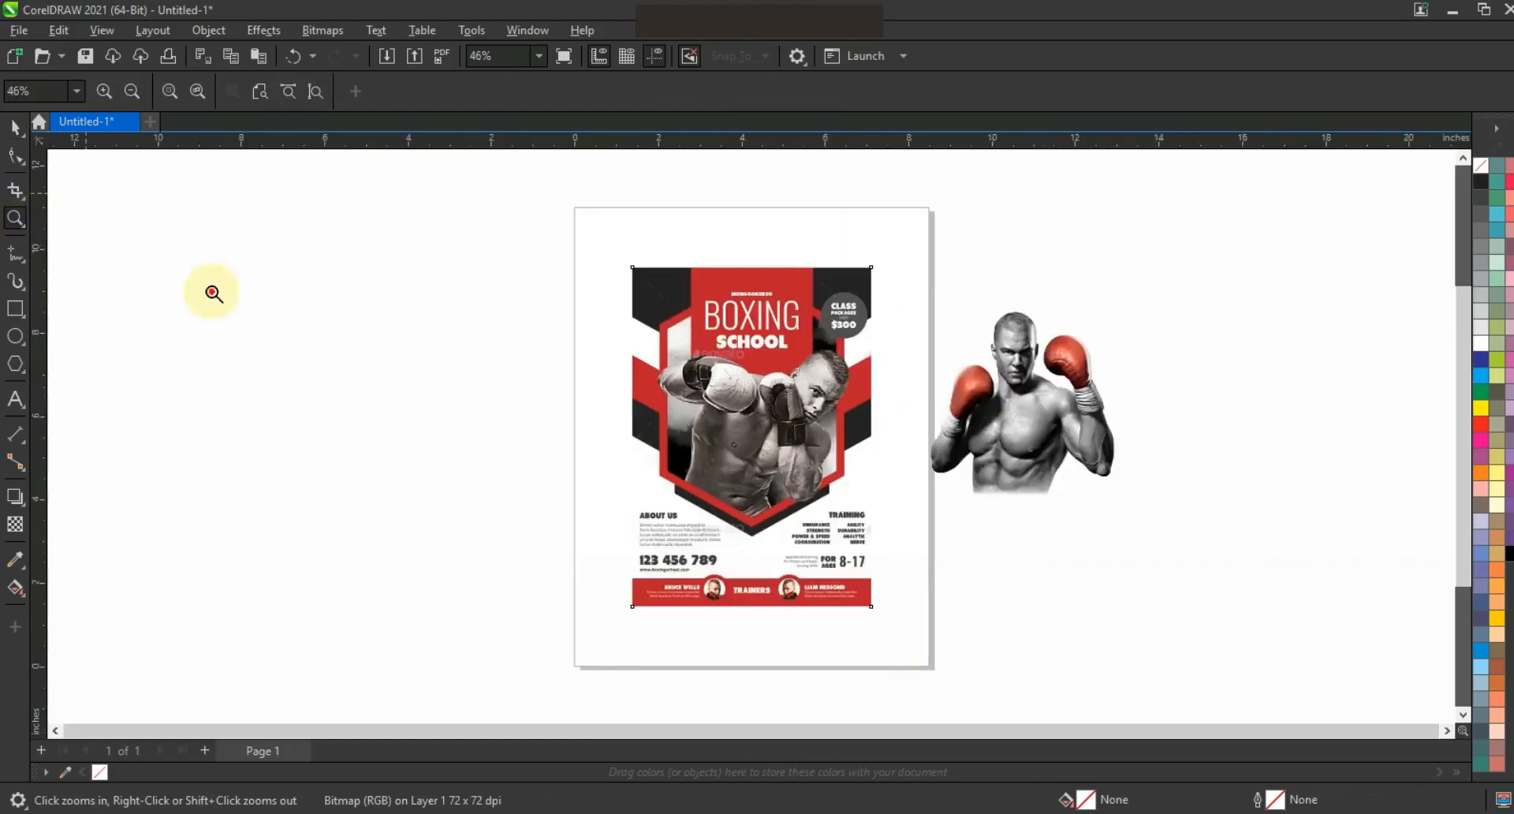
Enlarge the boxing school reference flyer on the page.
click(915, 662)
click(15, 126)
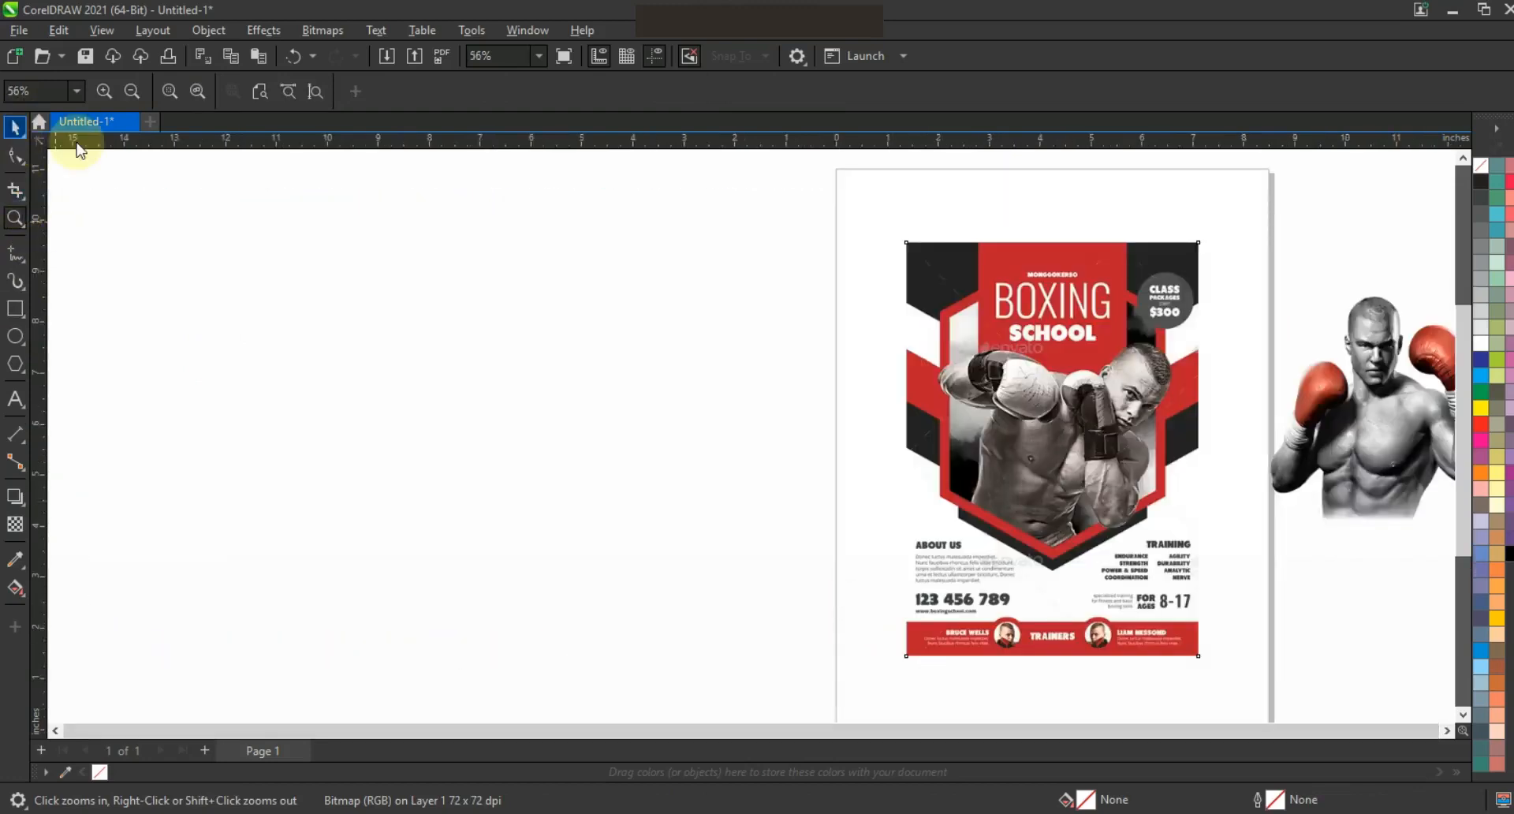
drag(1204, 238, 1236, 197)
click(170, 369)
Draw a blank flyer rectangle beside the reference, about 7 inches wide and 9.9 inches high.
click(17, 309)
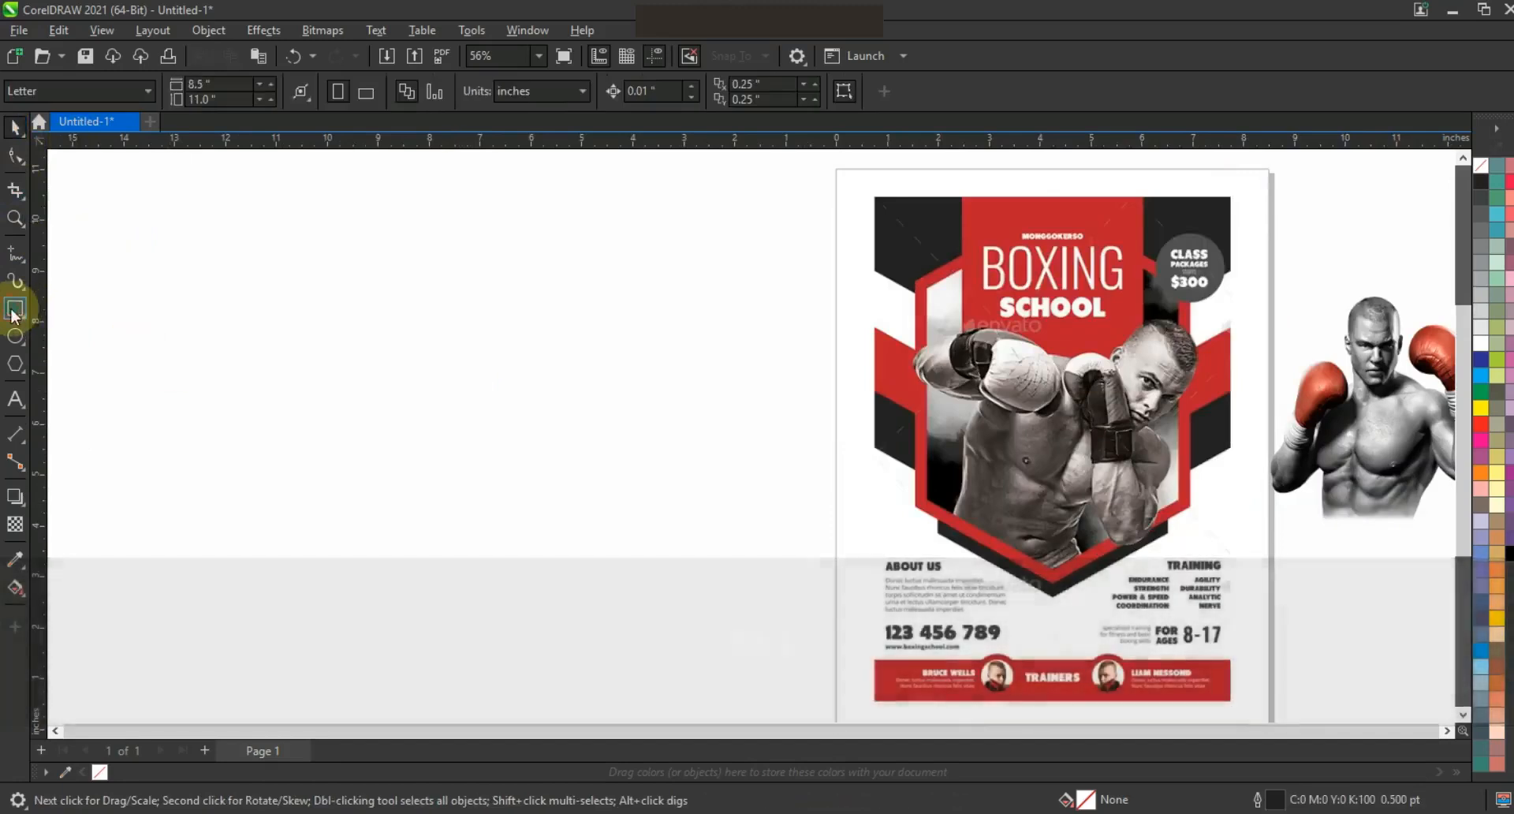
drag(776, 200, 398, 704)
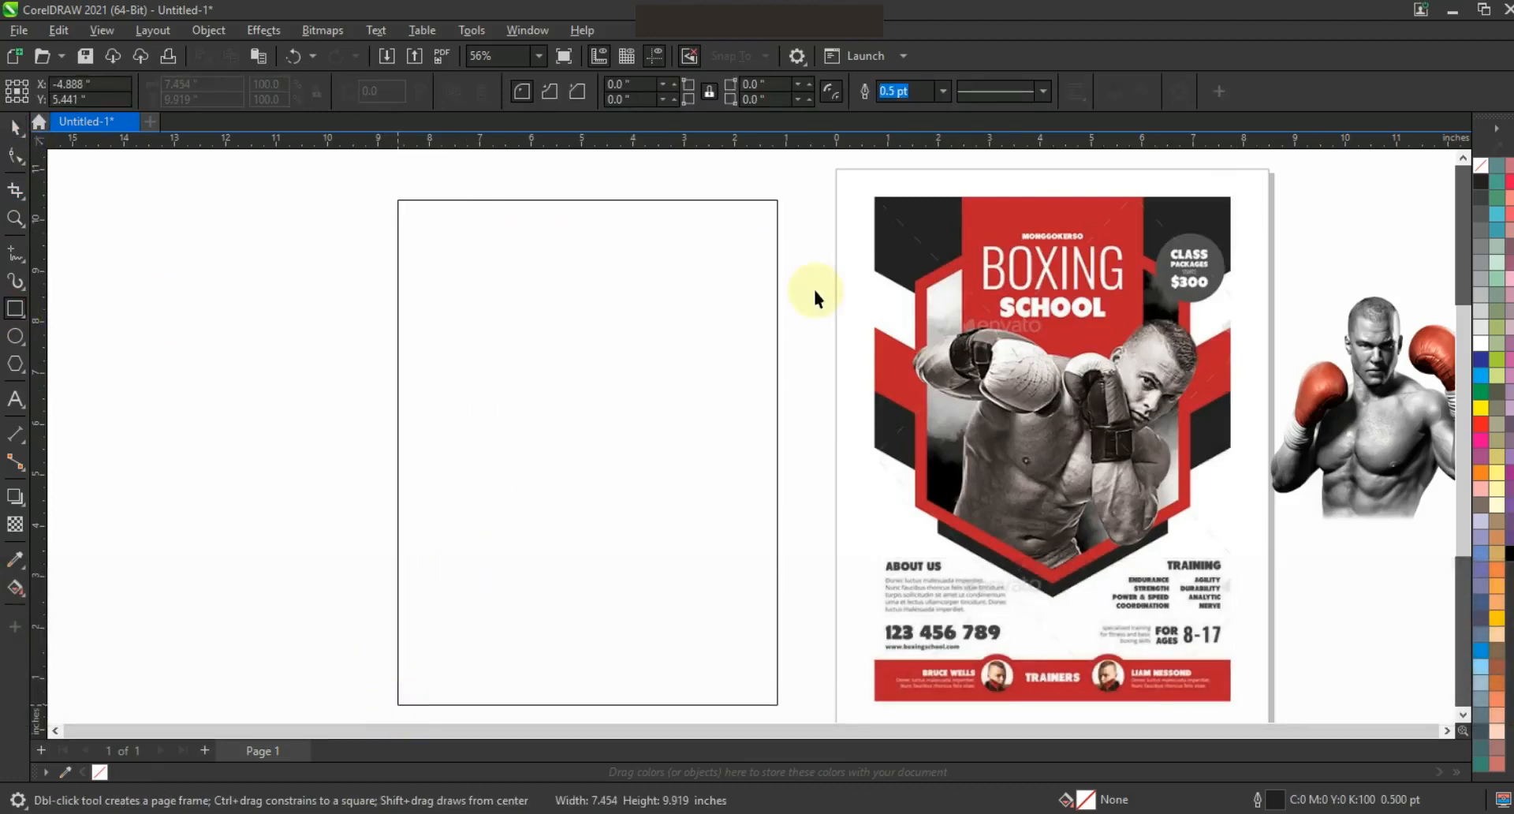
key(space)
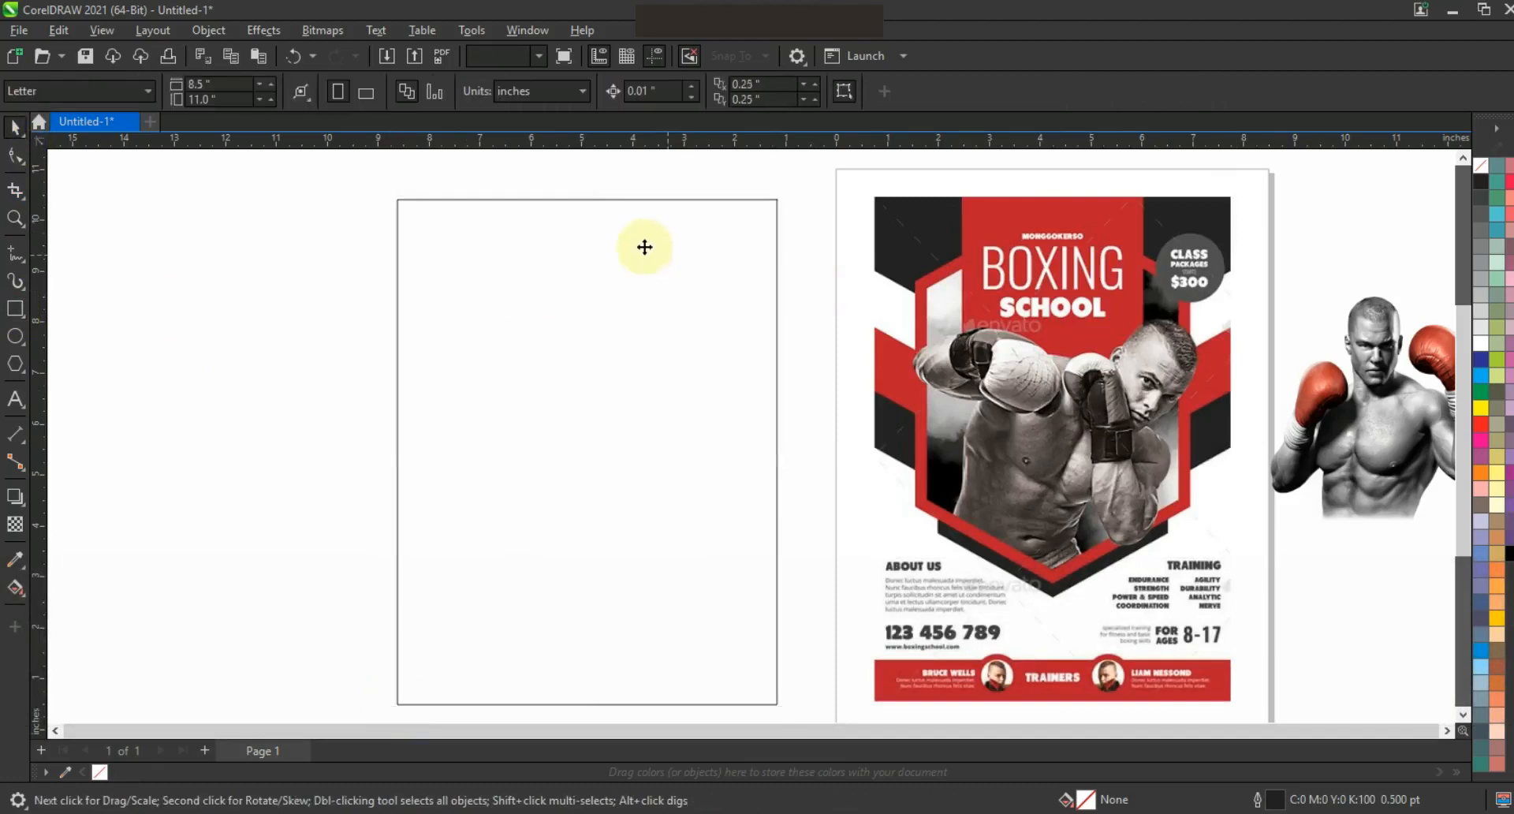
drag(391, 453, 418, 452)
click(240, 399)
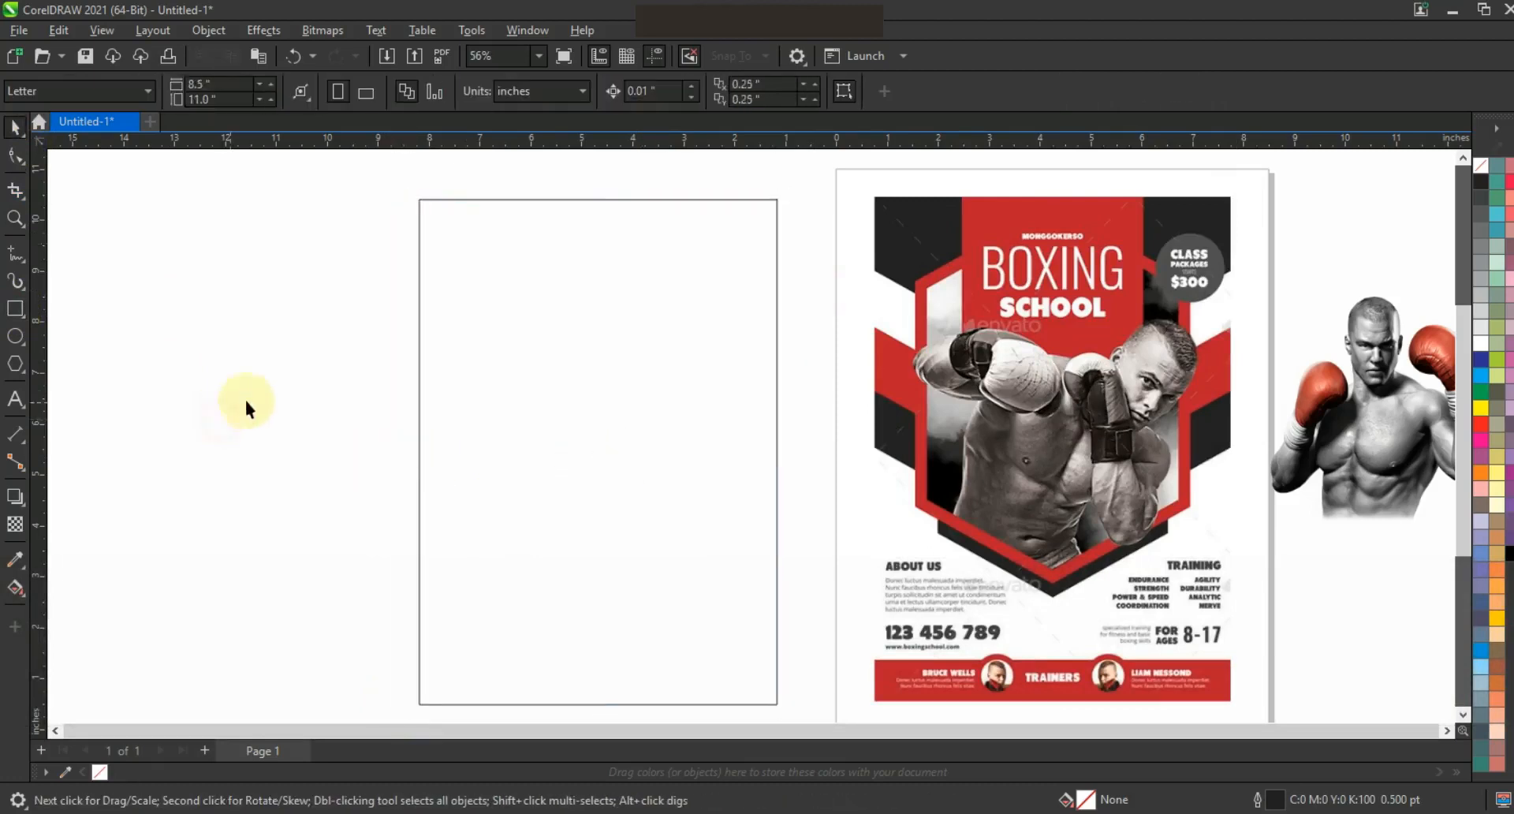
Draw a regular hexagon, rotate it point-up, enlarge it to about 6.3 by 7.2 inches and centre it horizontally on the rectangle.
click(18, 363)
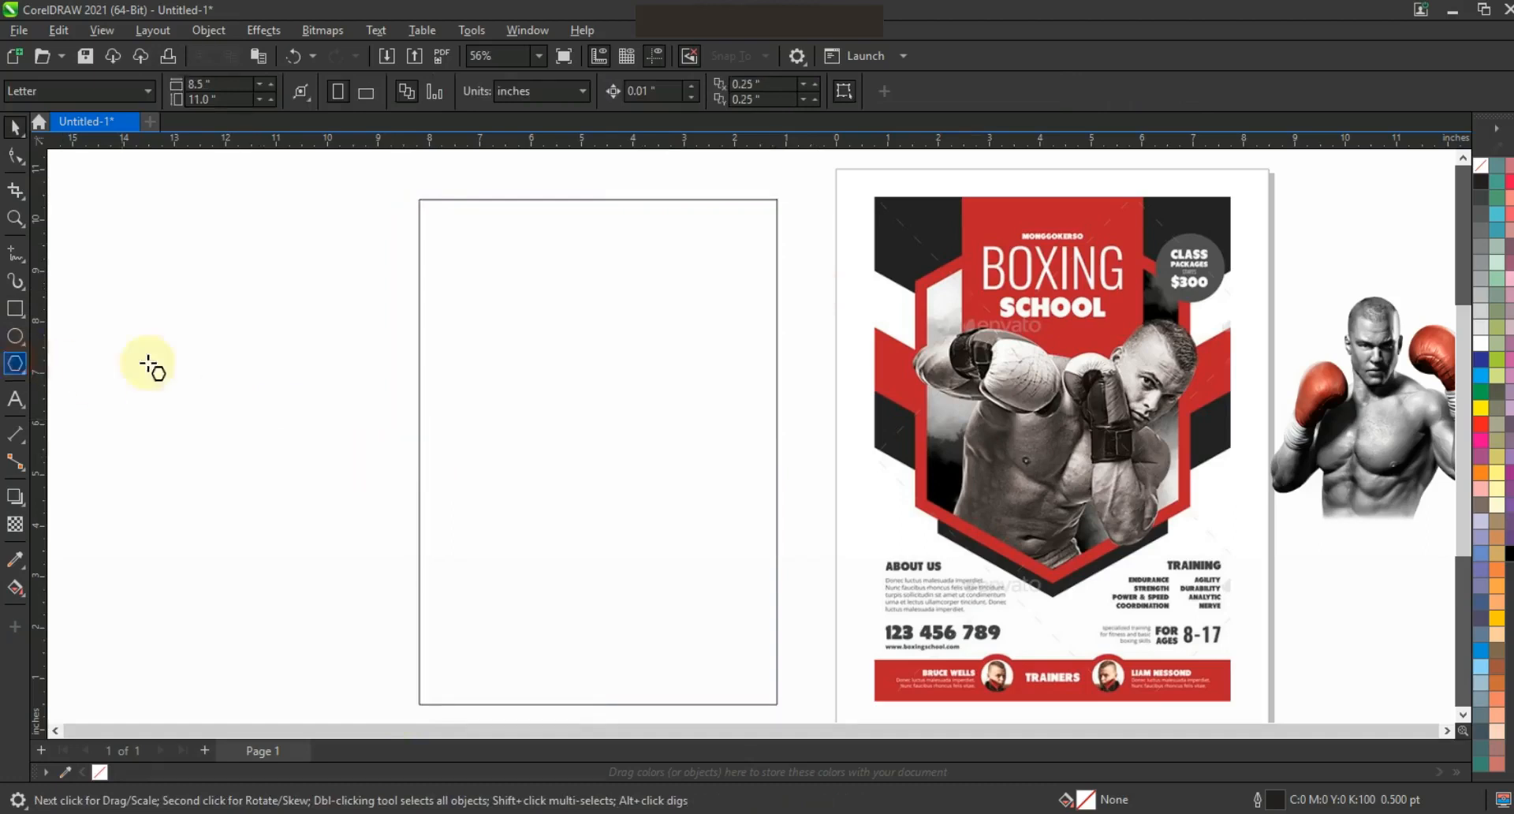
drag(327, 309, 436, 414)
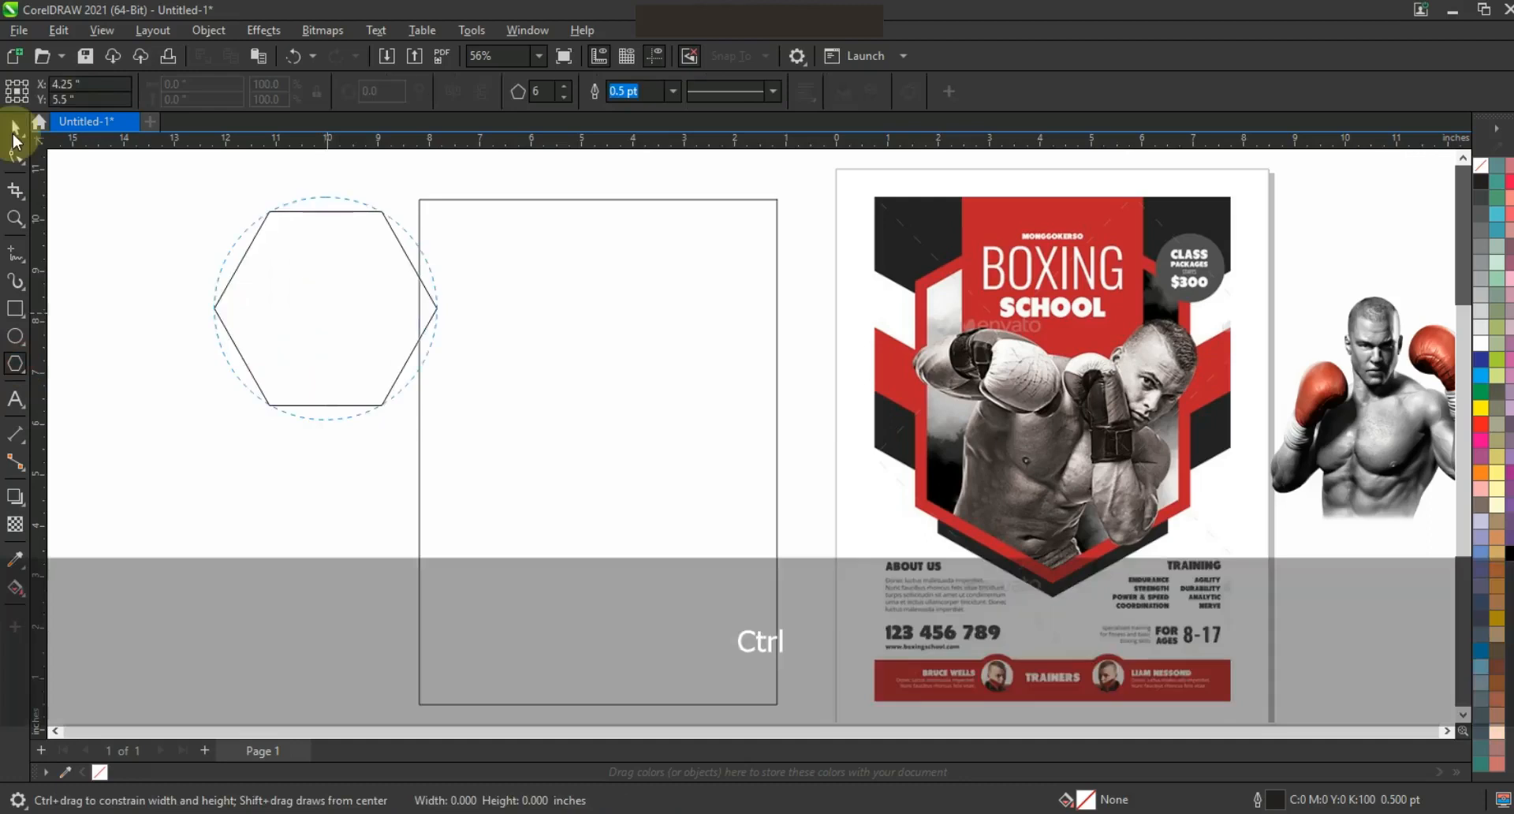
click(16, 131)
click(304, 352)
drag(494, 472, 495, 514)
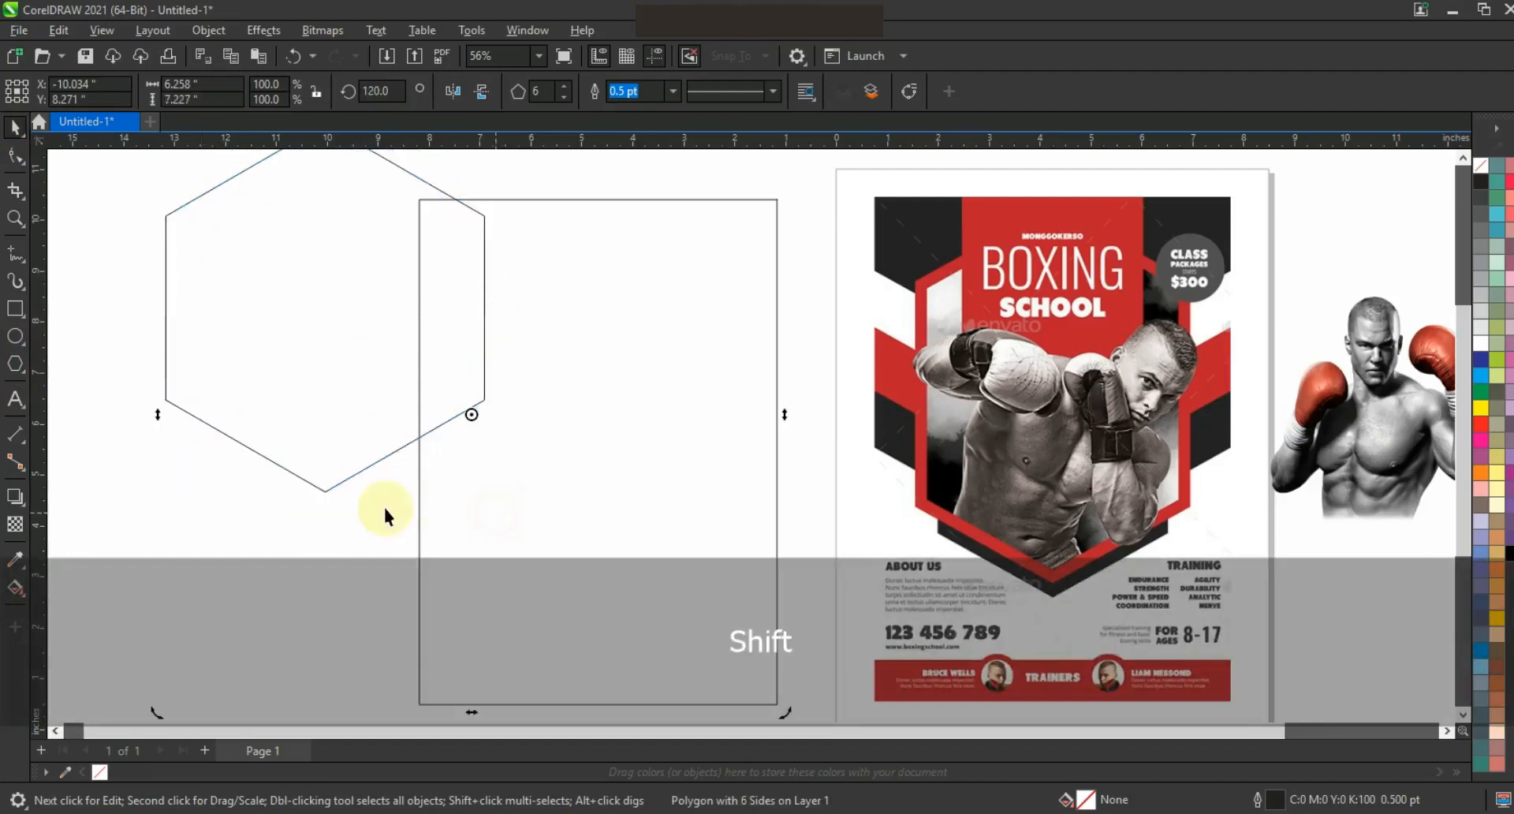
key(c)
Enlarge the hexagon to about 9.2 by 10.7 inches and move it up, centred horizontally on the rectangle.
click(664, 393)
drag(767, 503, 825, 574)
drag(811, 456, 791, 337)
shift+click(749, 472)
key(c)
Repeat the hexagon's upward duplication to build four evenly stacked hexagon outlines over the rectangle.
click(826, 468)
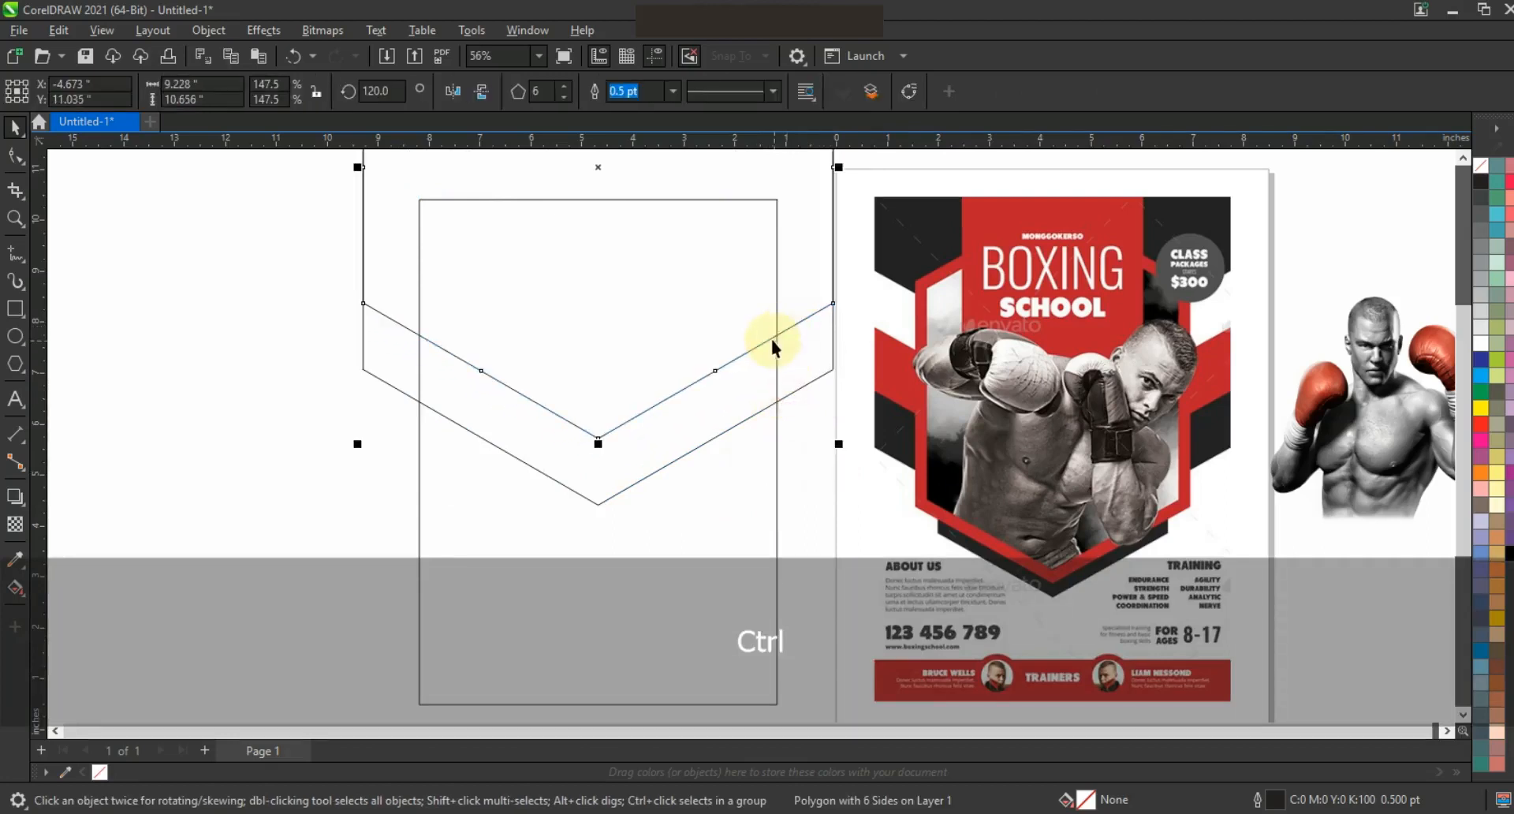
key(ctrl+r)
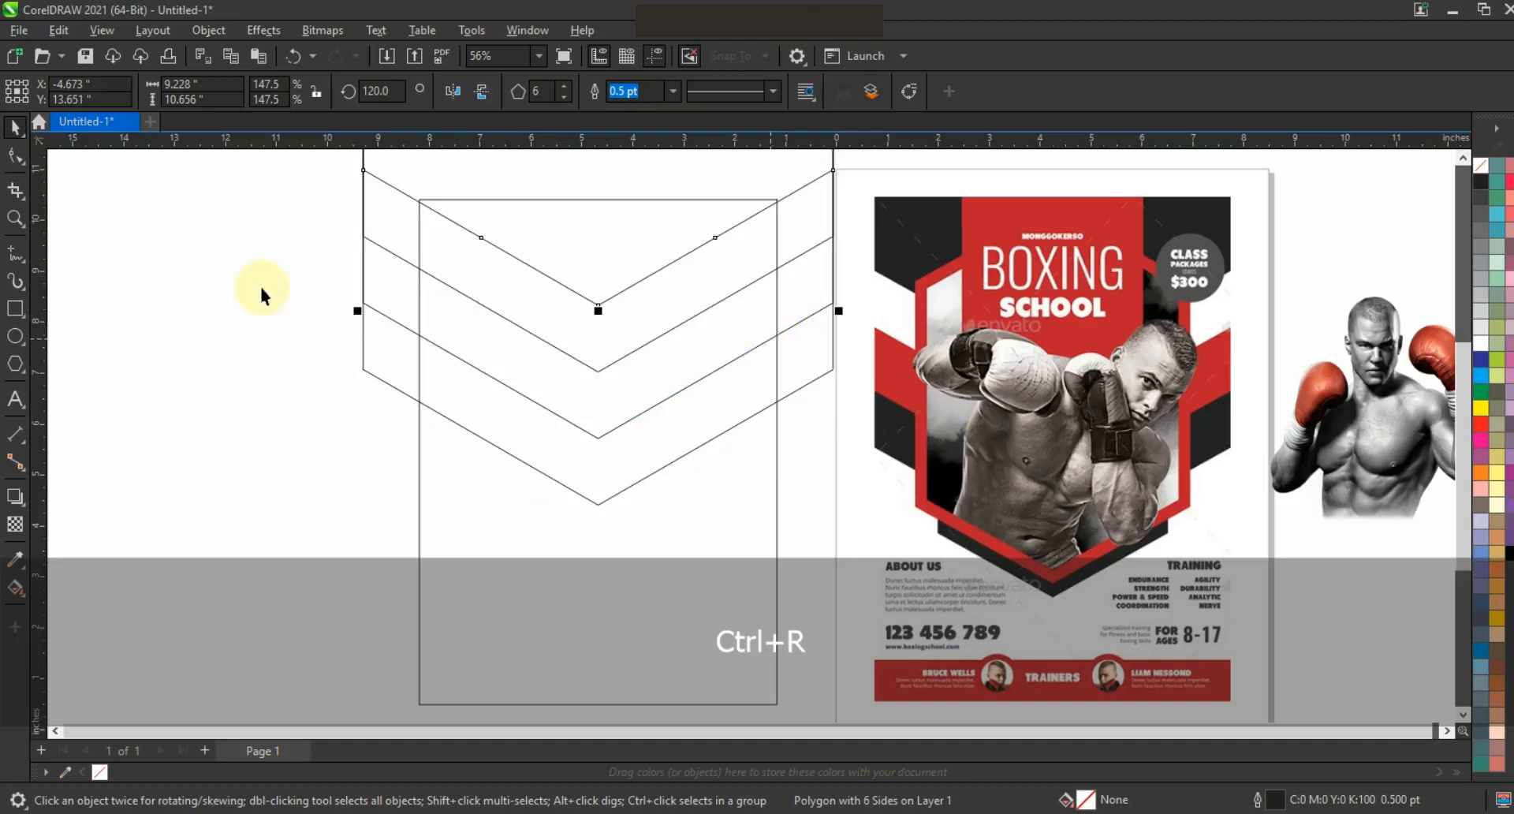
click(199, 302)
Use Smart Fill to create shapes from the top triangle and the three chevron bands inside the rectangle.
click(24, 601)
click(47, 608)
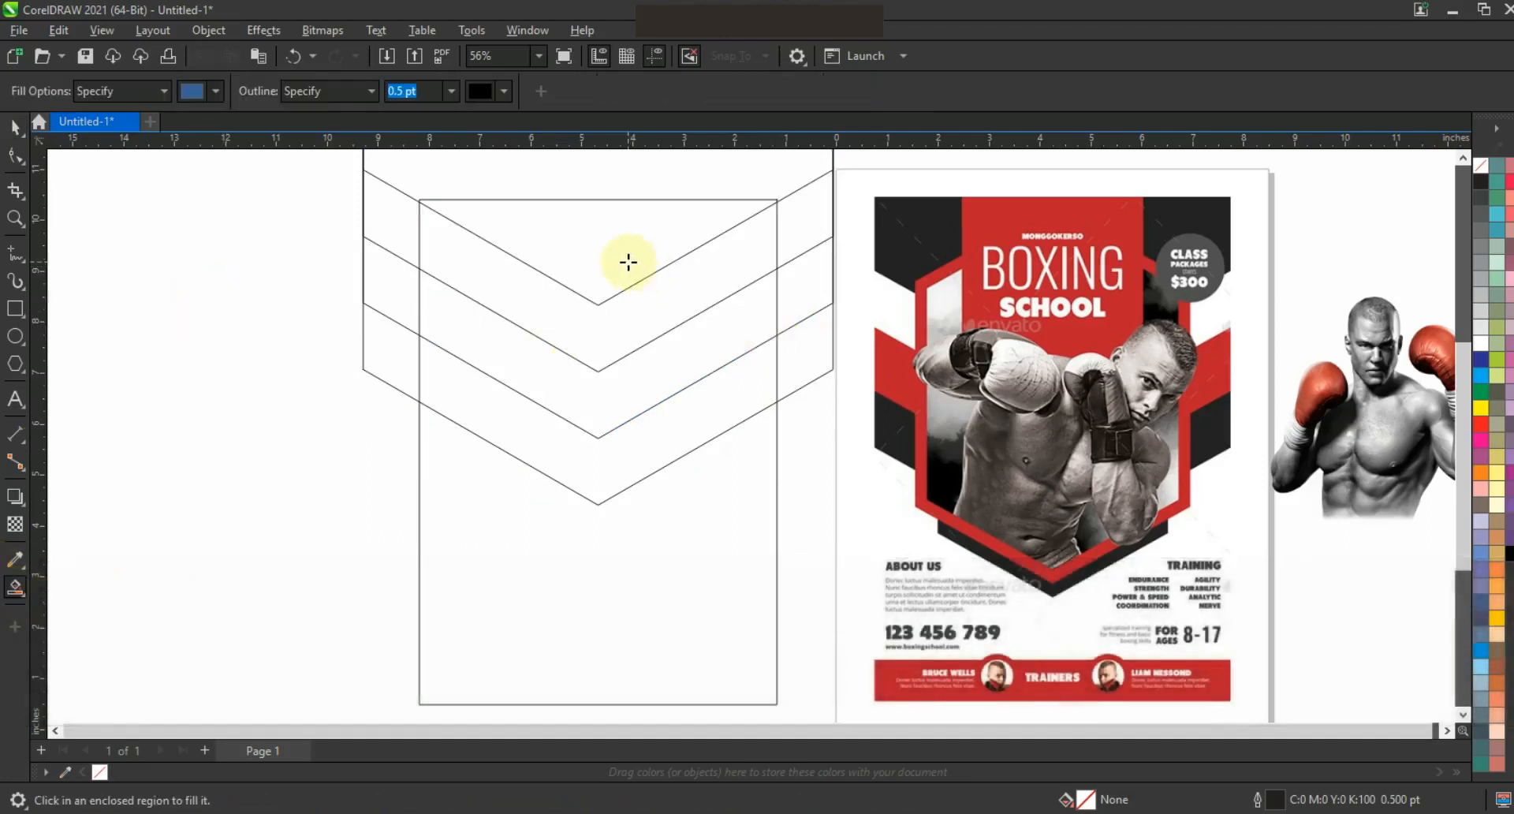
click(628, 261)
click(630, 317)
click(641, 381)
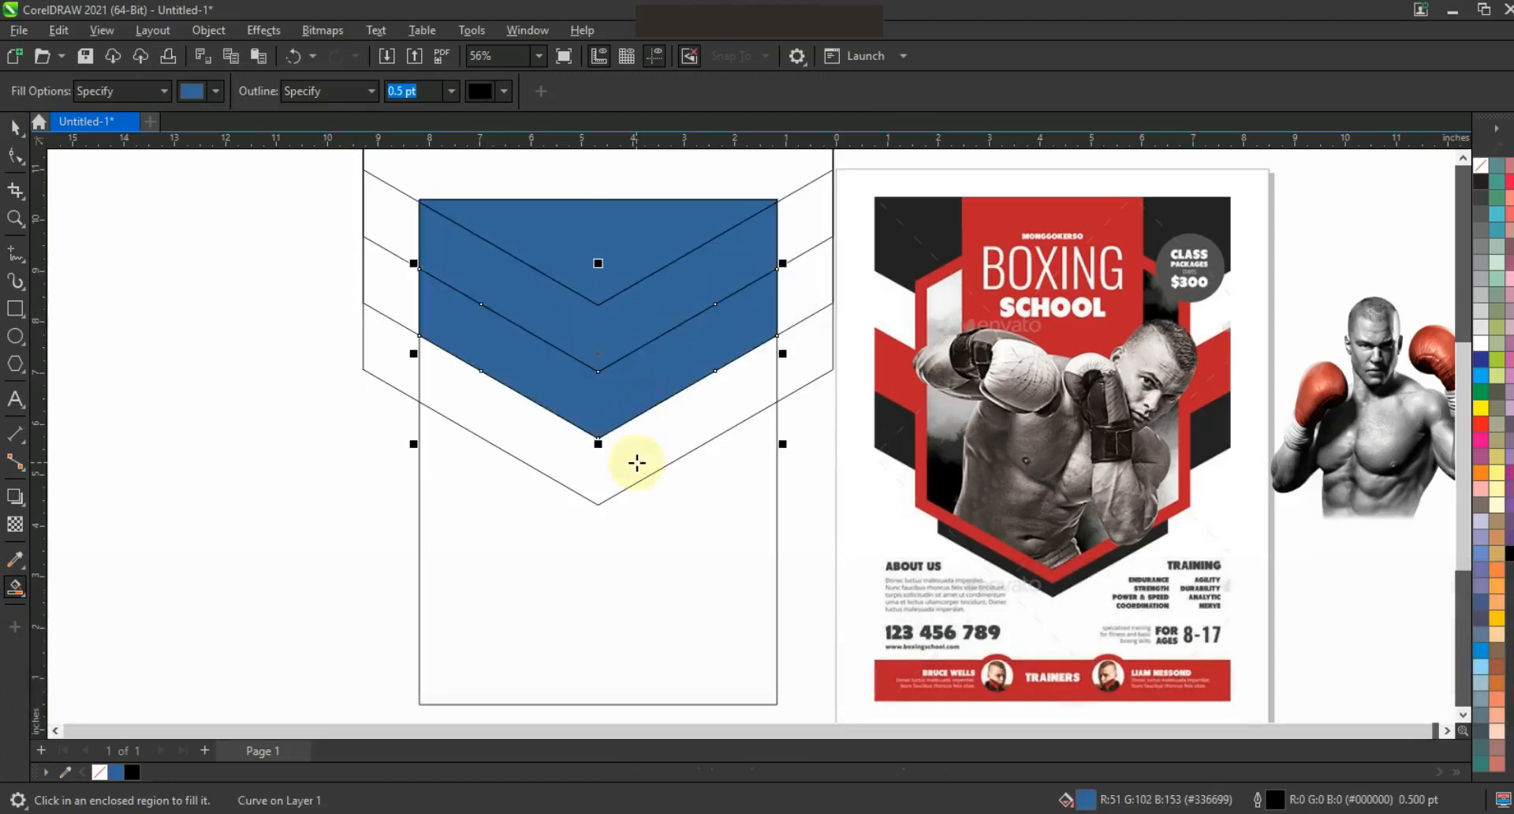
click(637, 463)
Delete the leftover hexagon outlines extending past the rectangle.
click(15, 126)
click(381, 180)
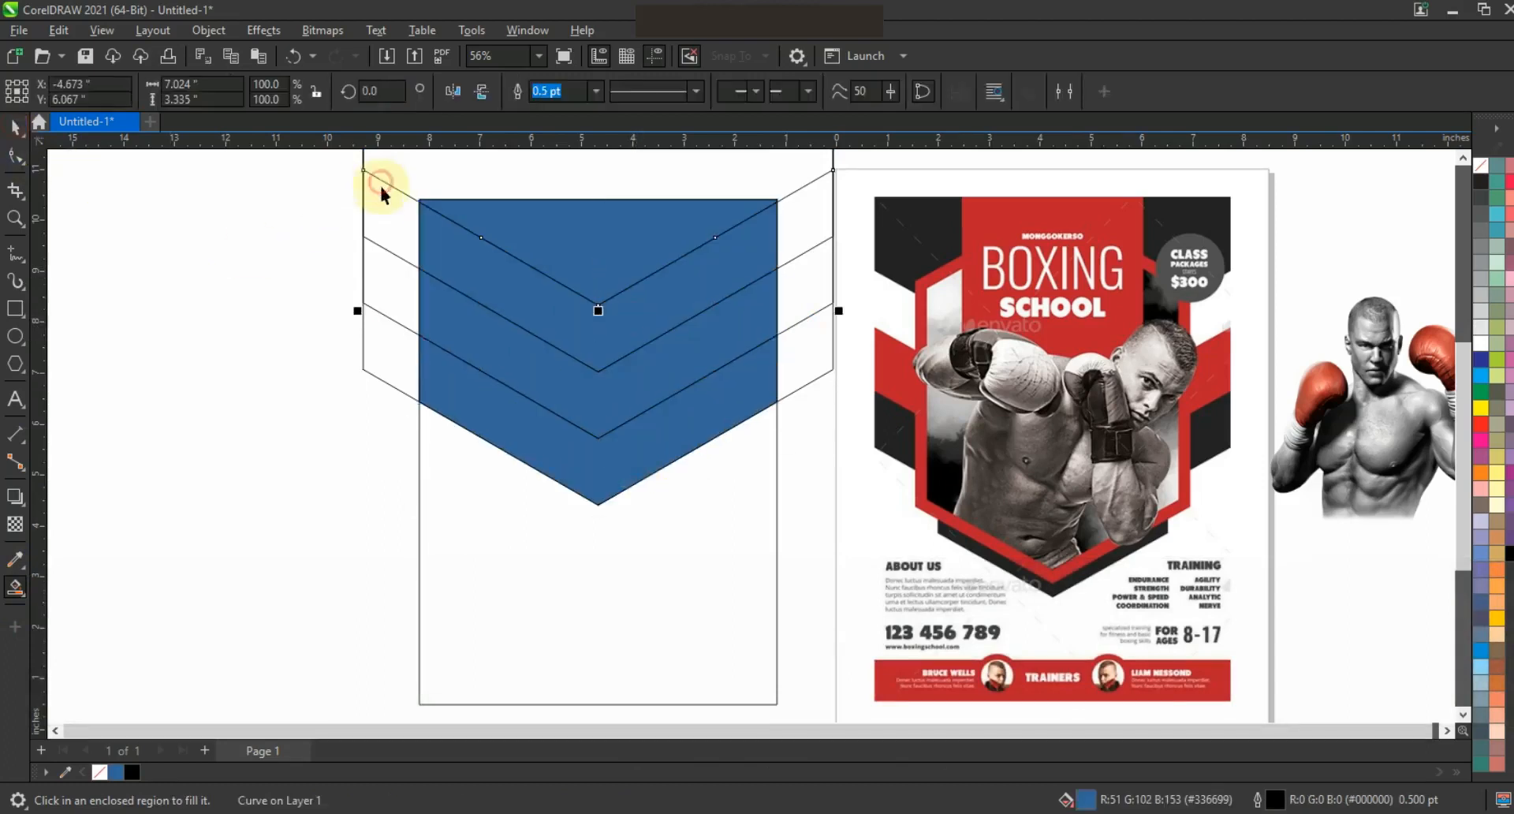
key(Delete)
key(Delete)
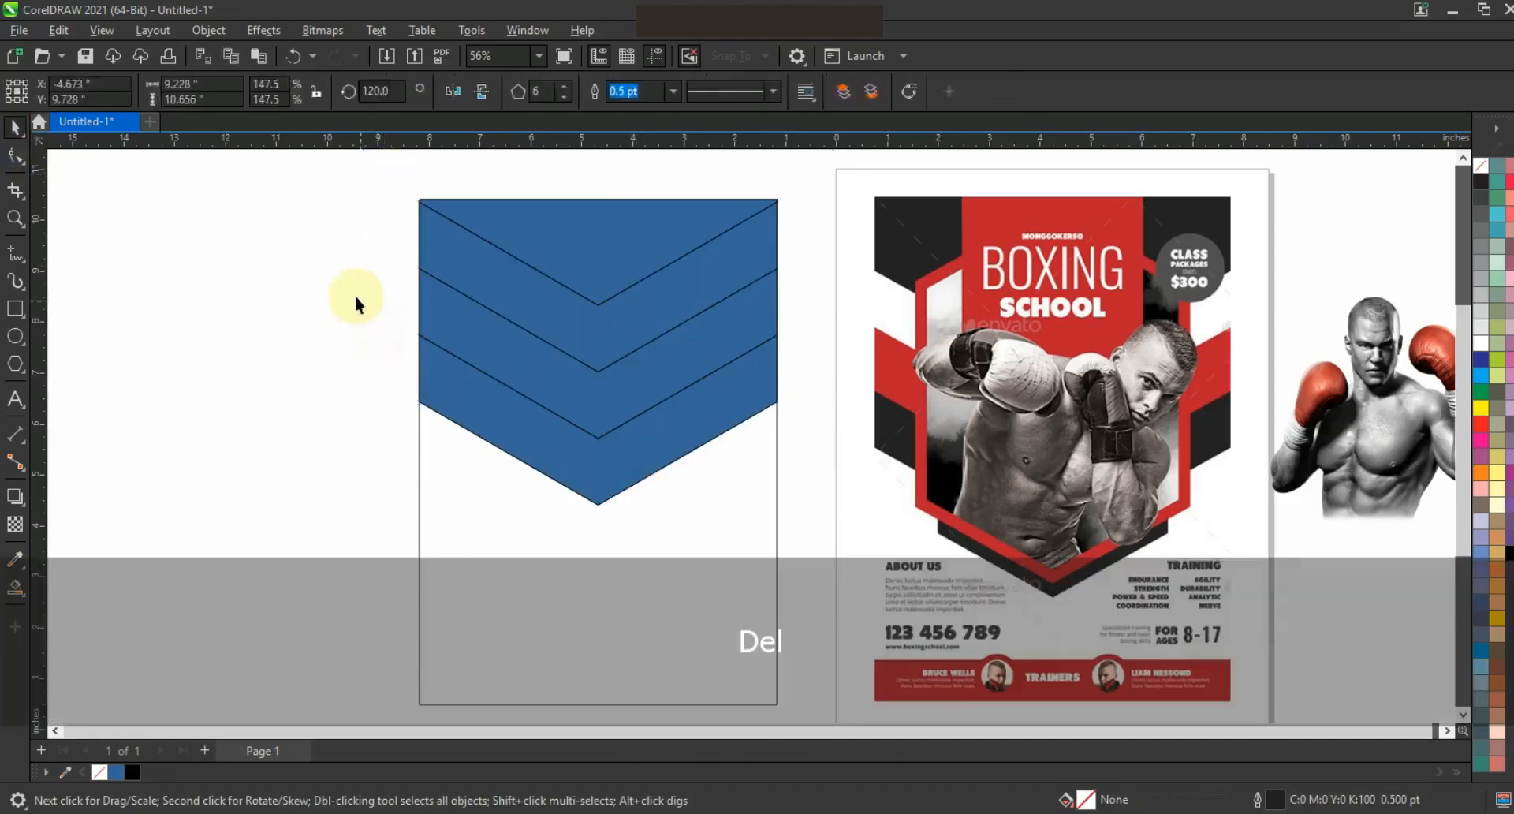
Fill the top triangle and the lowest chevron with black.
click(612, 232)
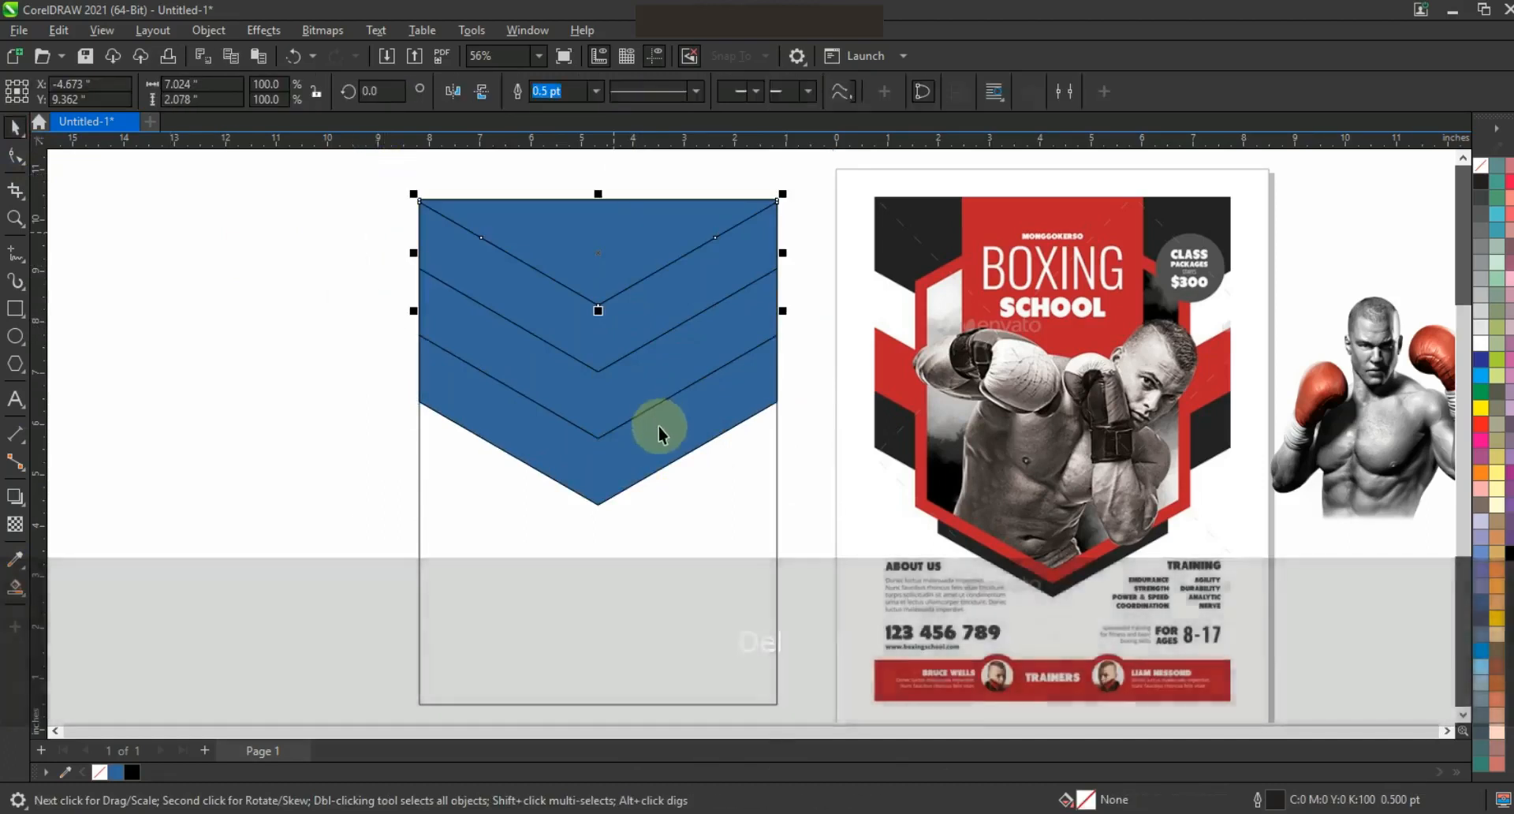
shift+click(654, 426)
click(1507, 554)
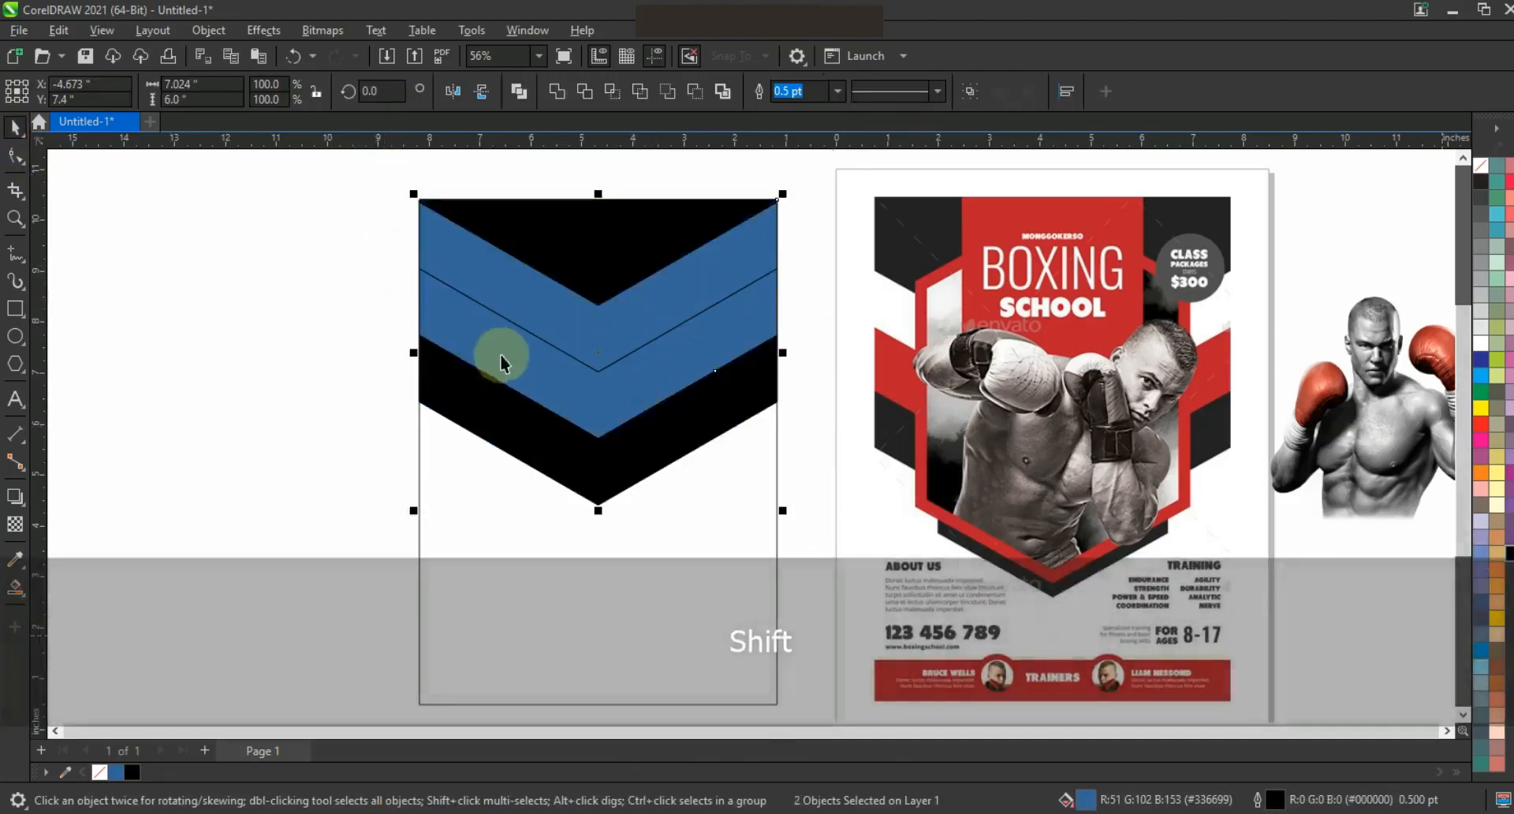
Fill the chevron above the lower black band with a dark red of C22 M100 Y100 K17.
click(577, 390)
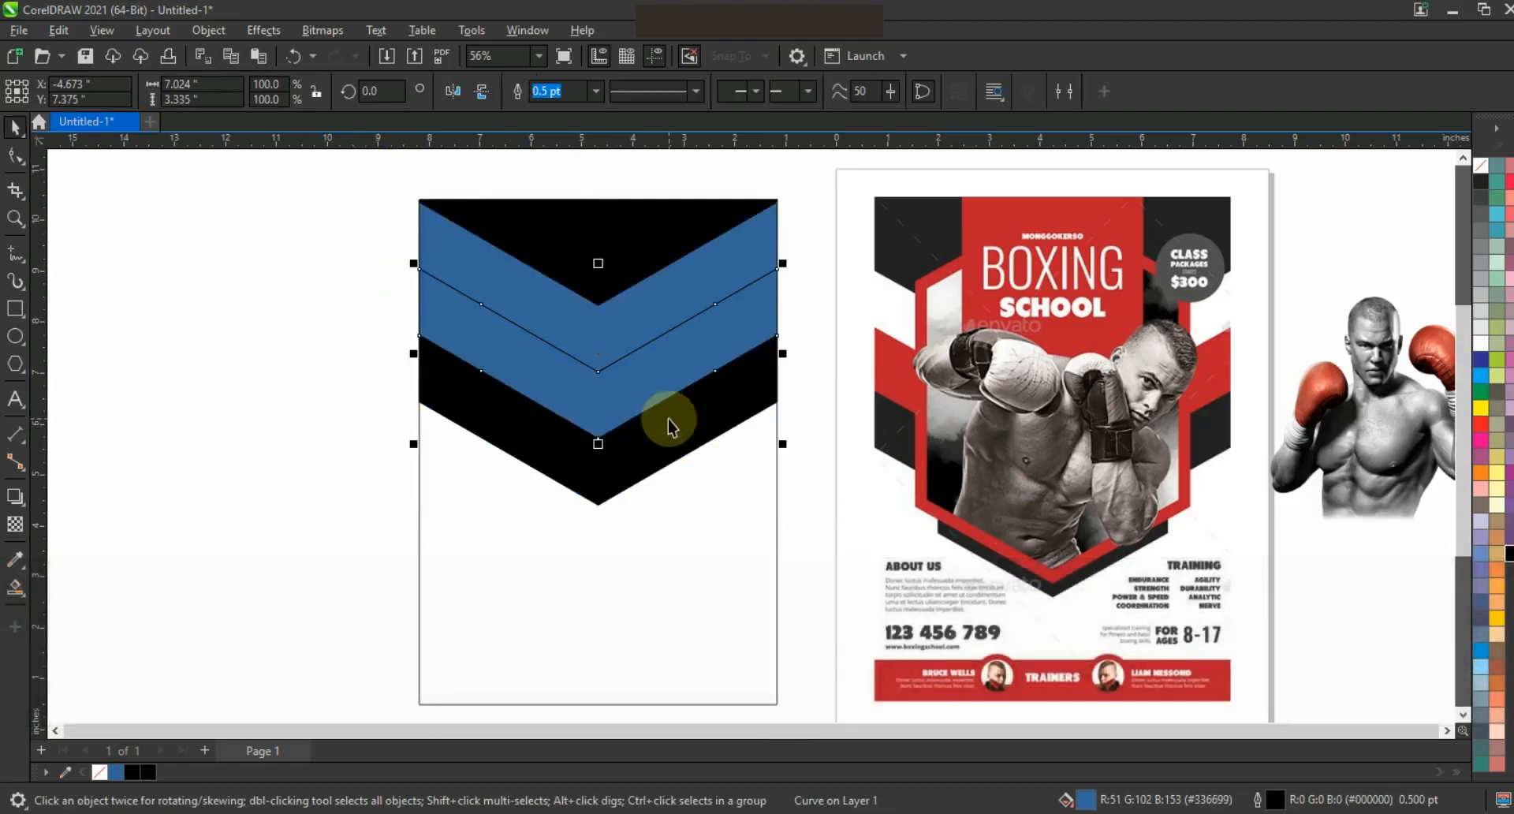
click(1481, 423)
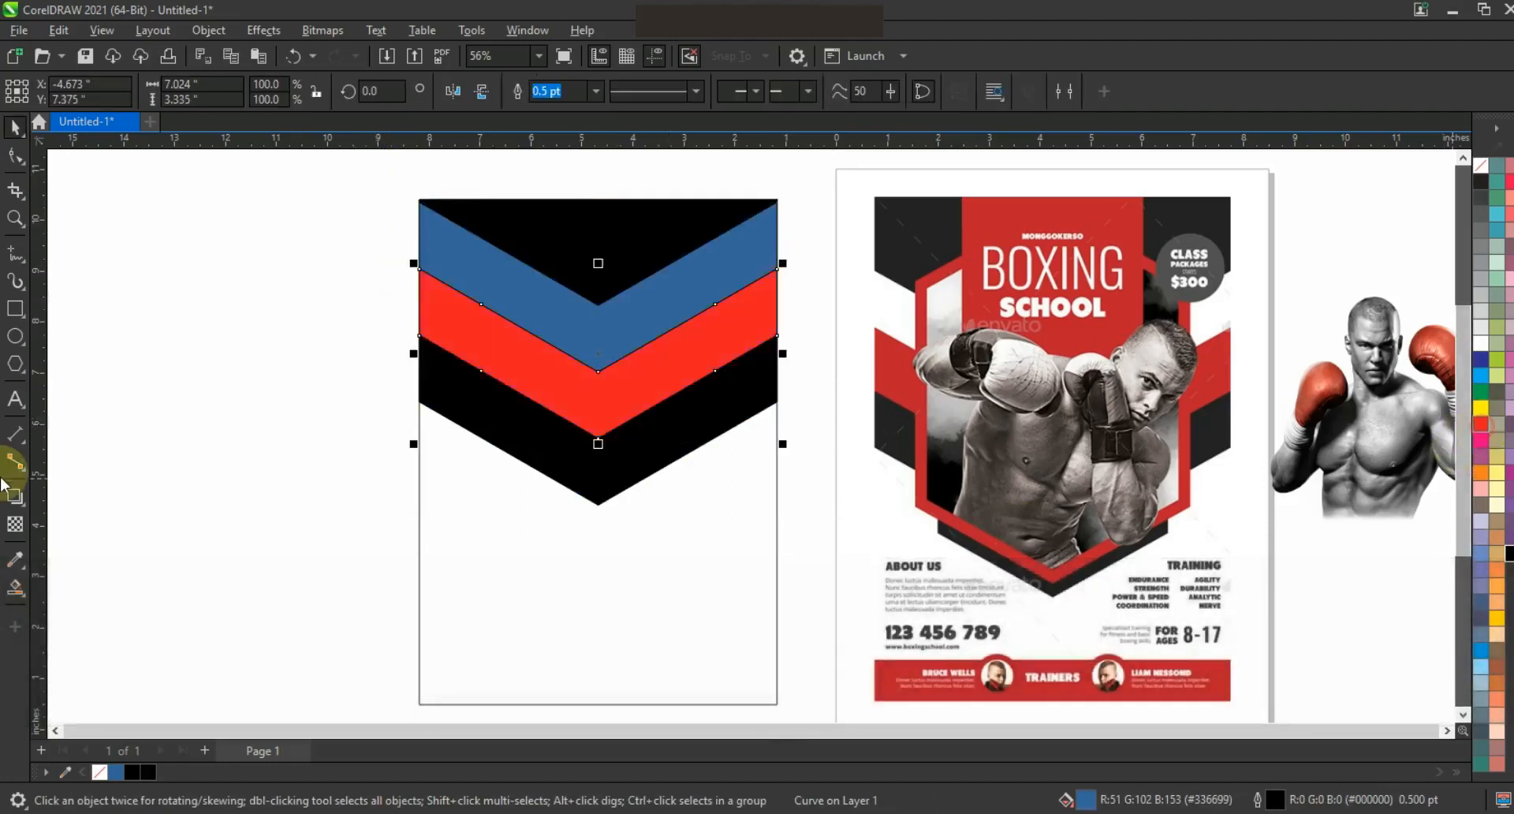
click(22, 598)
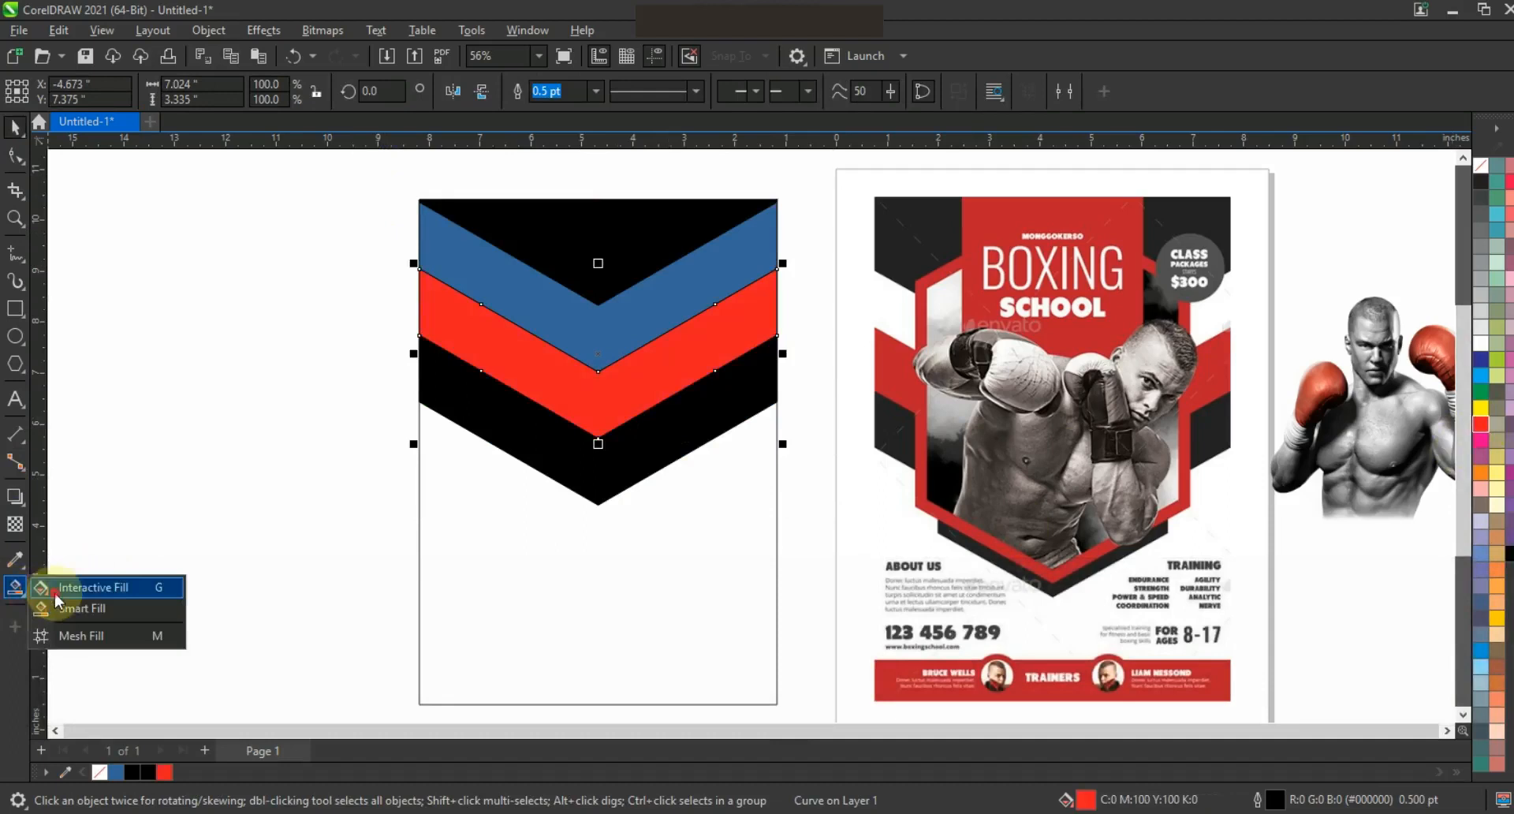
key(g)
click(280, 88)
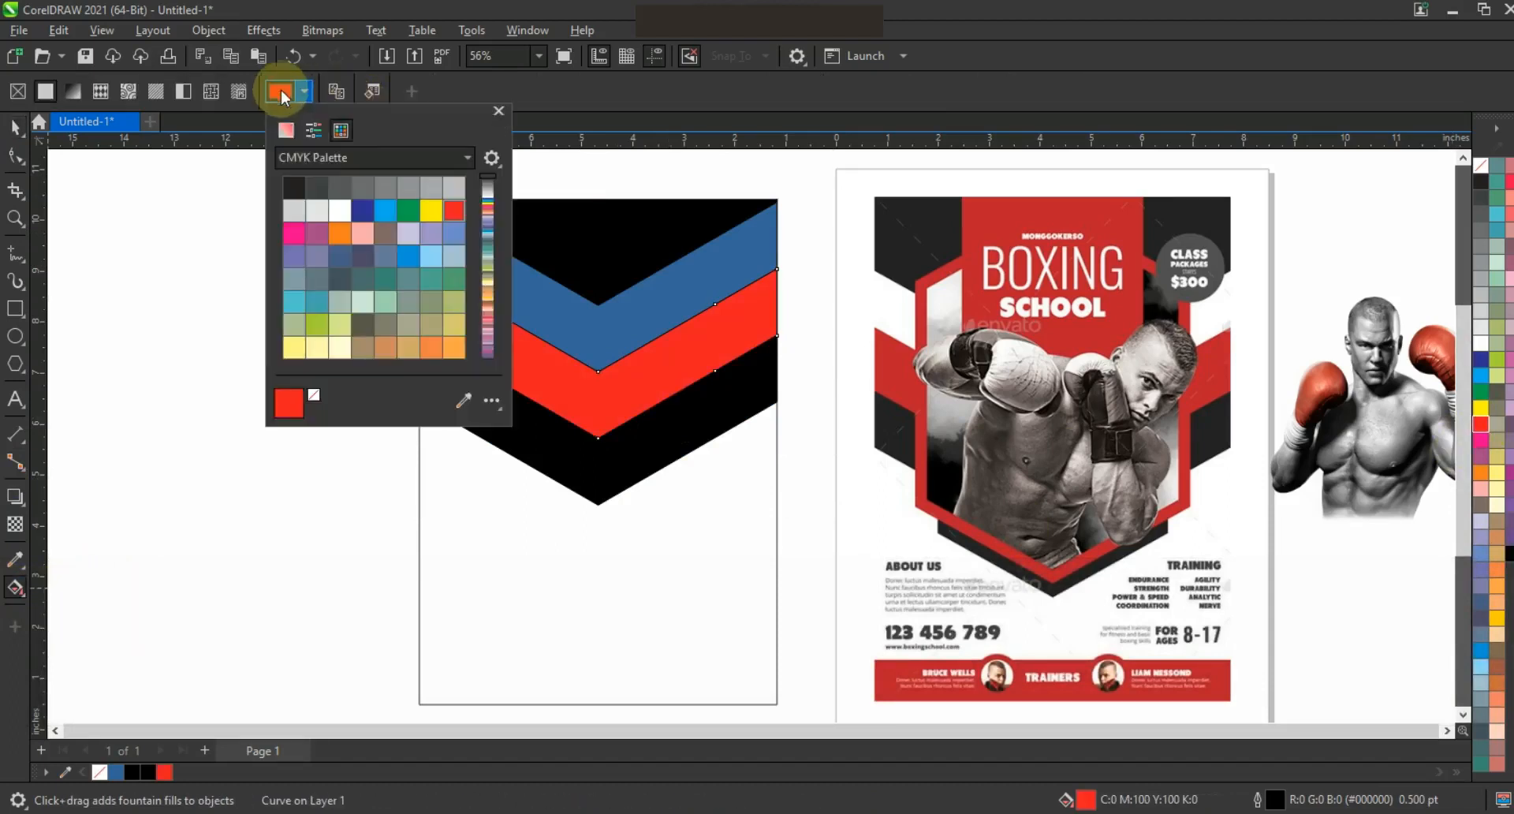
click(286, 130)
drag(378, 198, 377, 219)
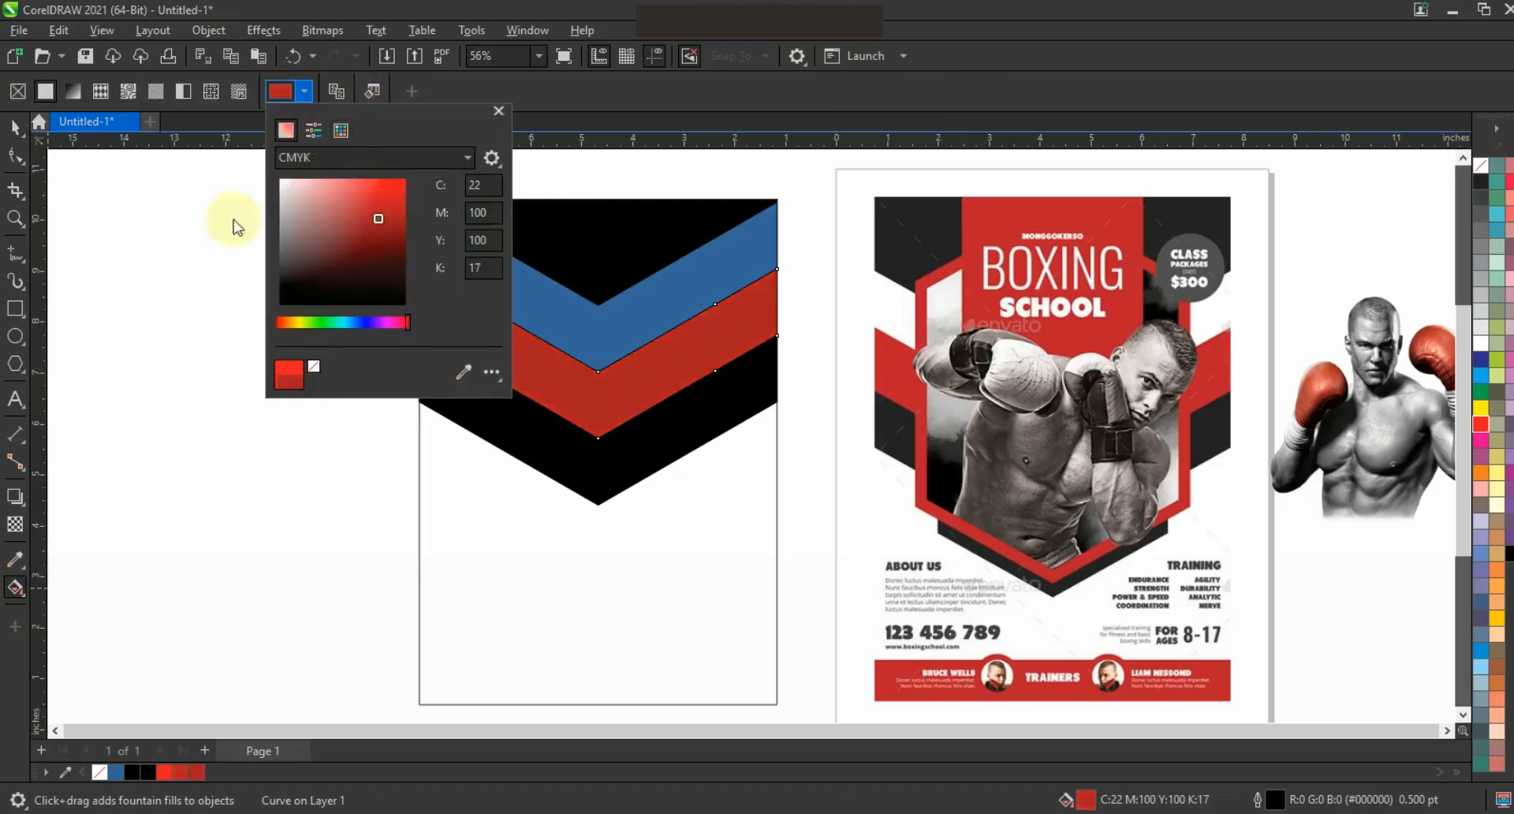
Fill the remaining blue chevron with white and remove the outlines from all four shapes.
click(14, 126)
click(622, 343)
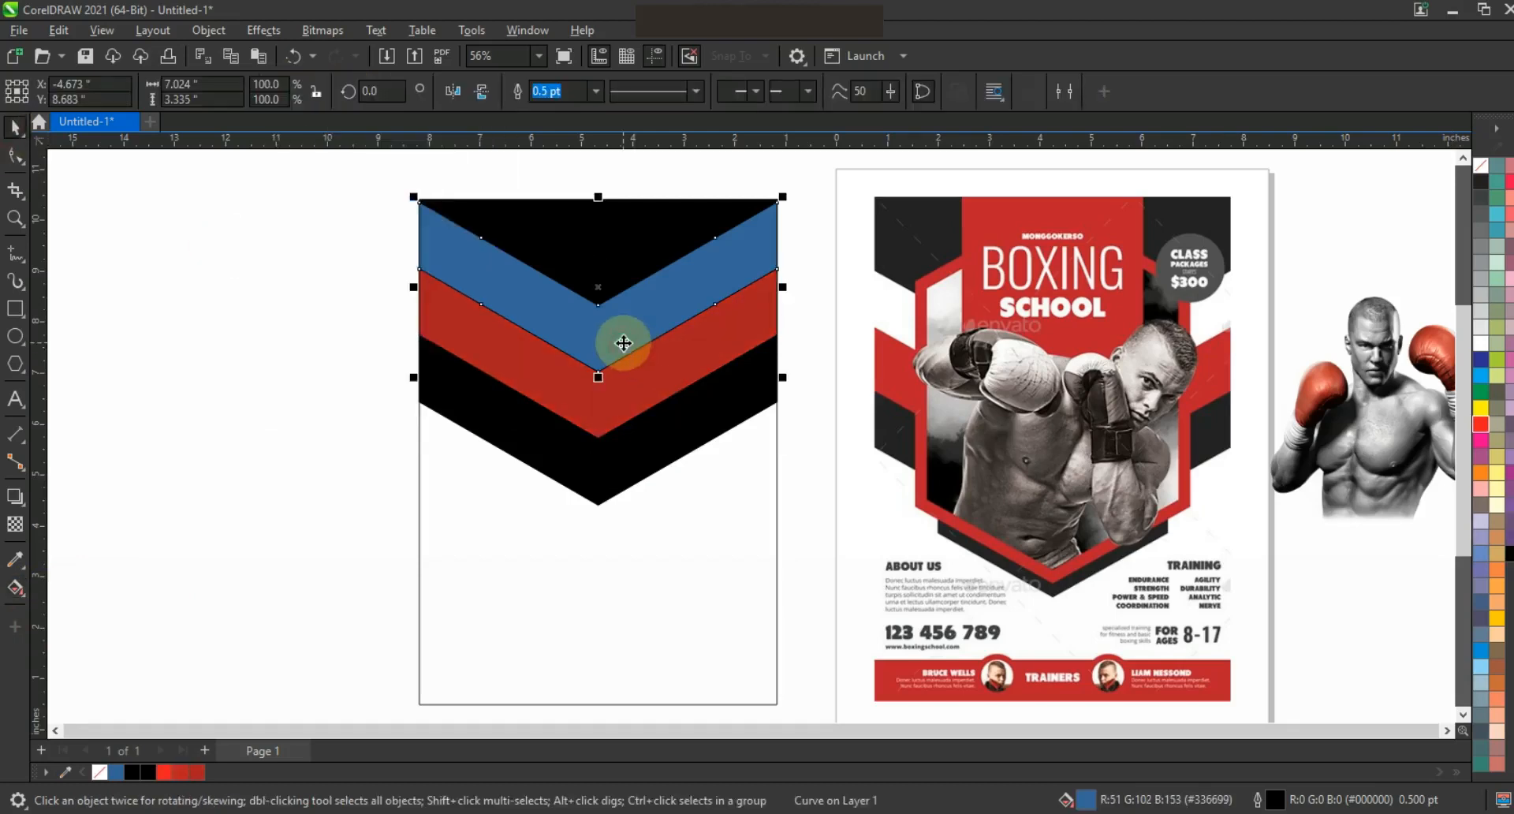
drag(348, 179, 785, 542)
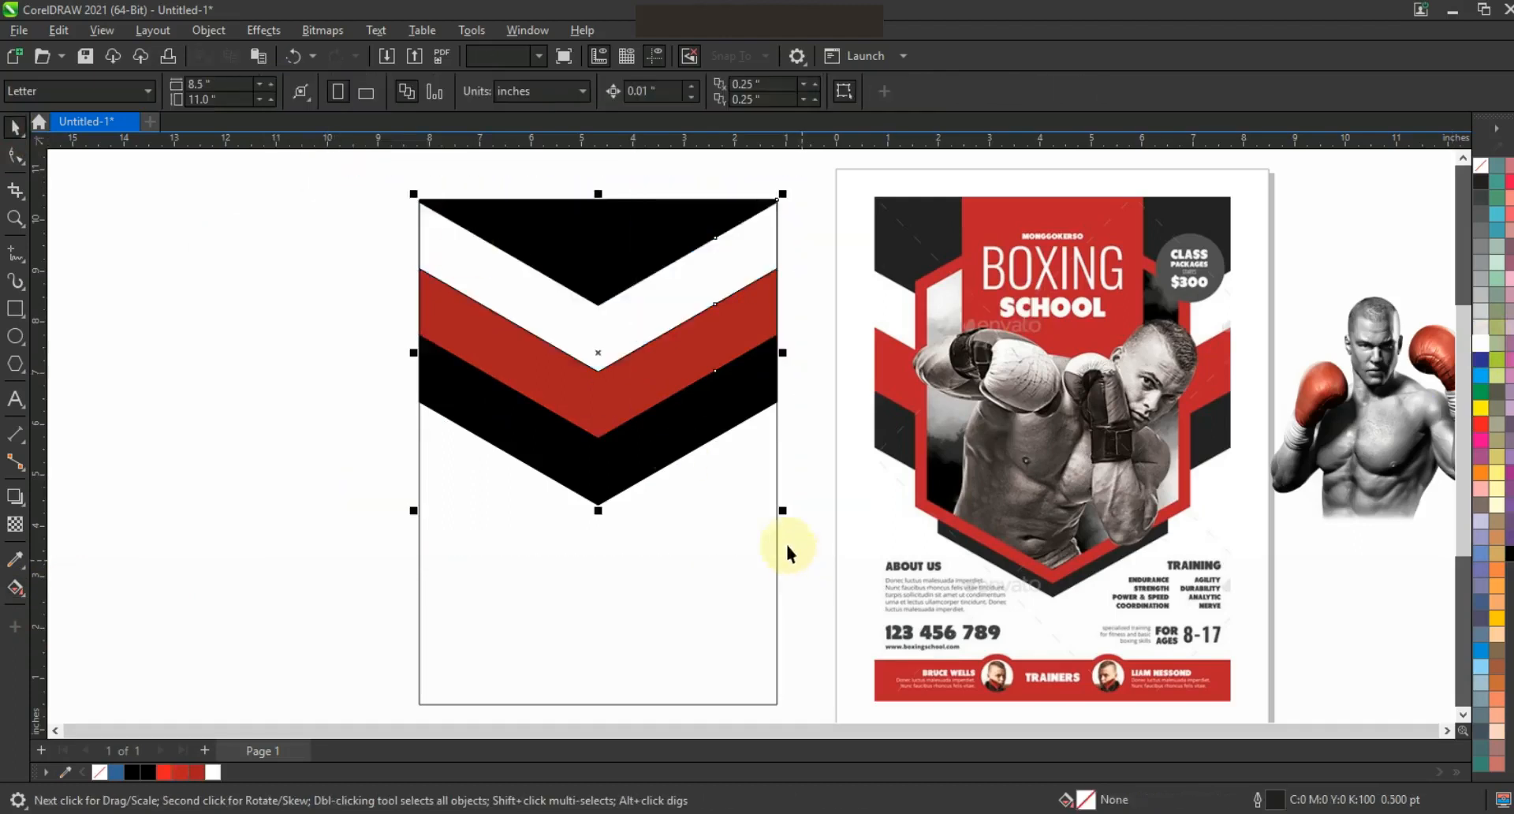
right_click(1480, 168)
click(1431, 175)
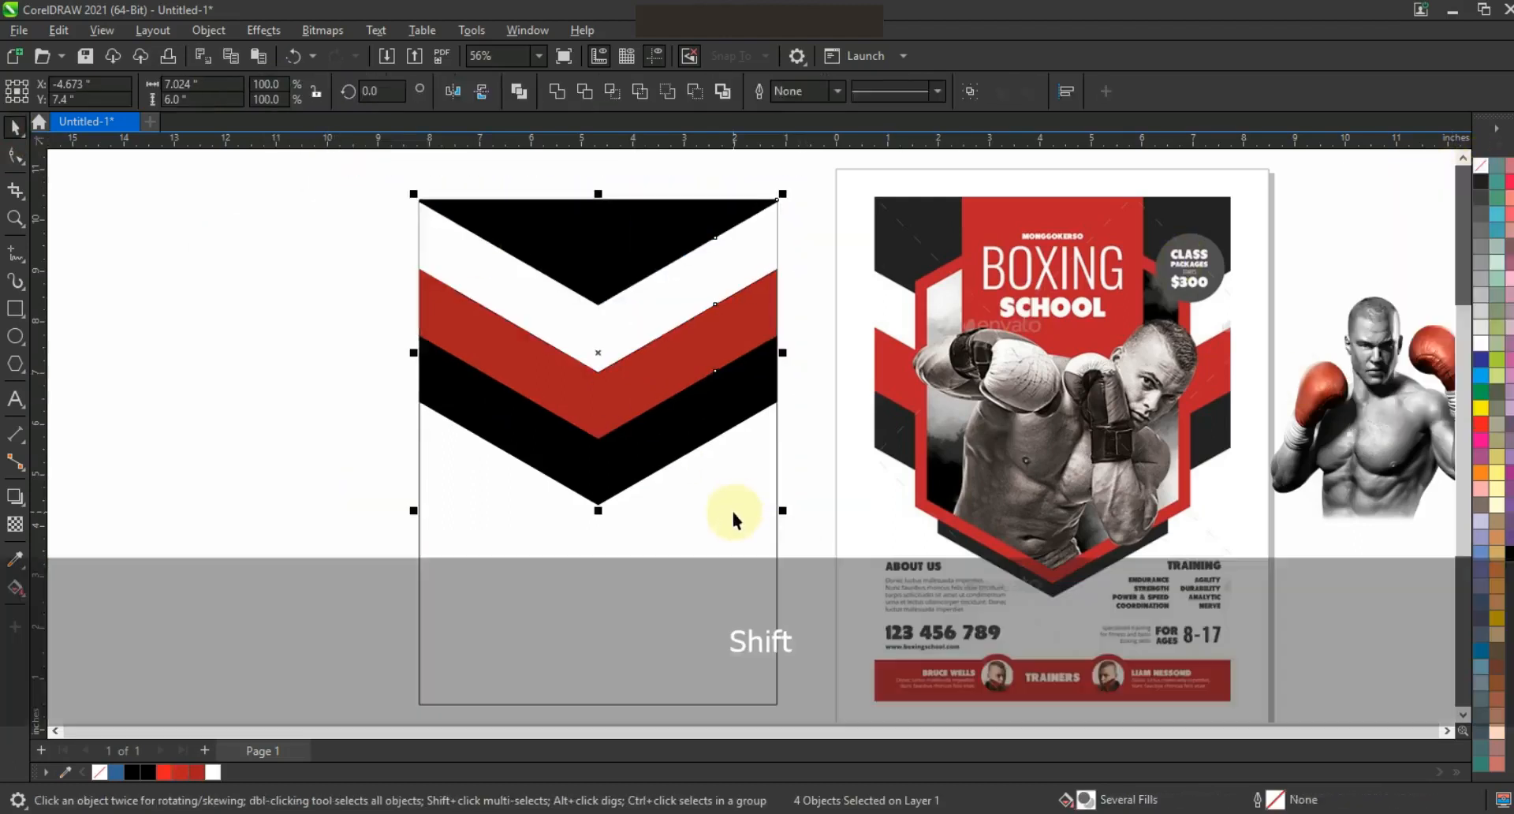
PowerClip the triangle and the three chevrons inside the flyer rectangle.
drag(348, 181, 807, 564)
right_click(601, 352)
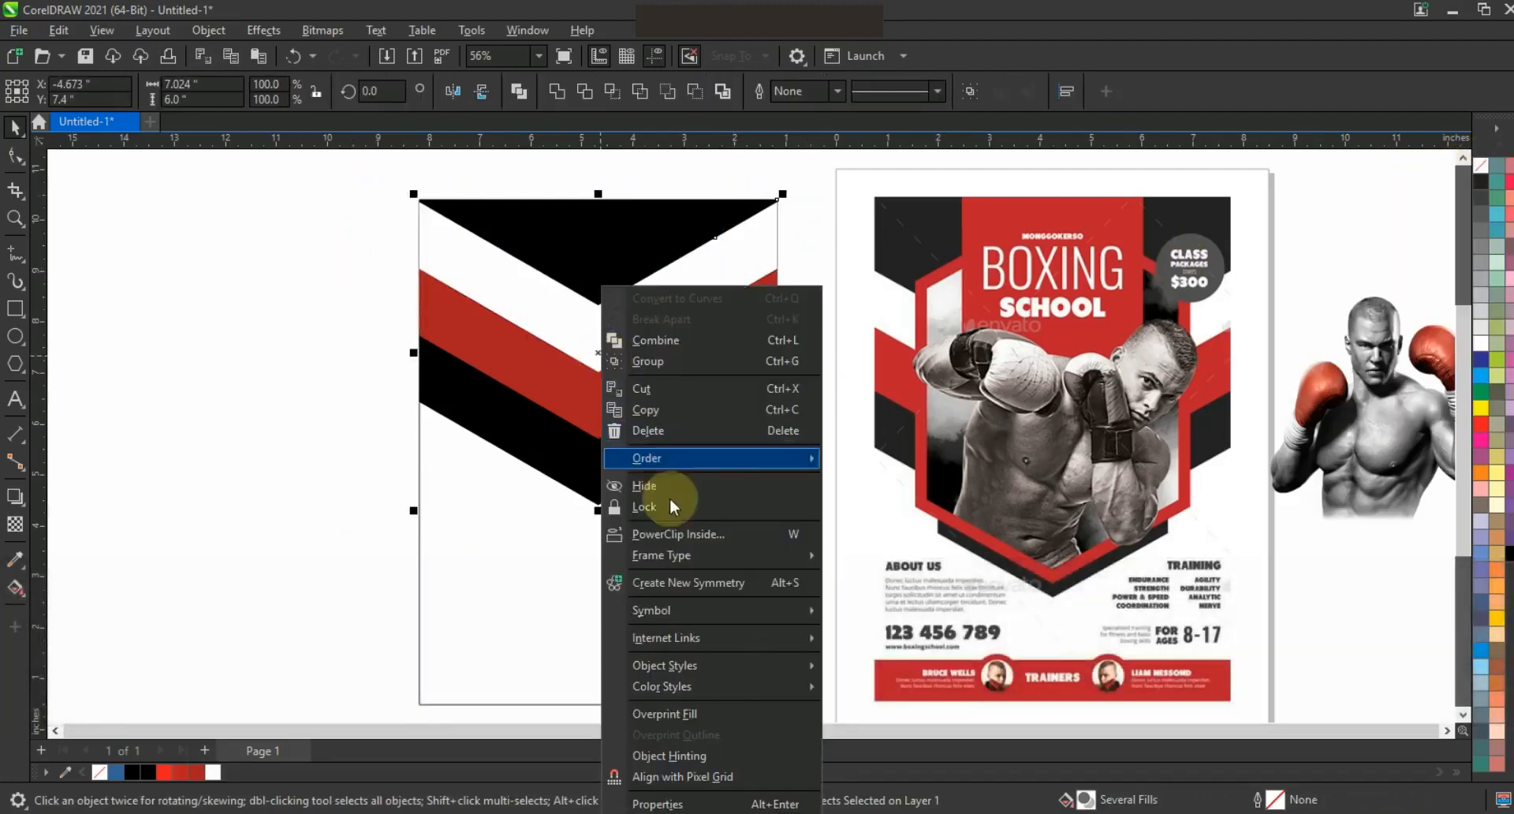
click(676, 536)
click(661, 536)
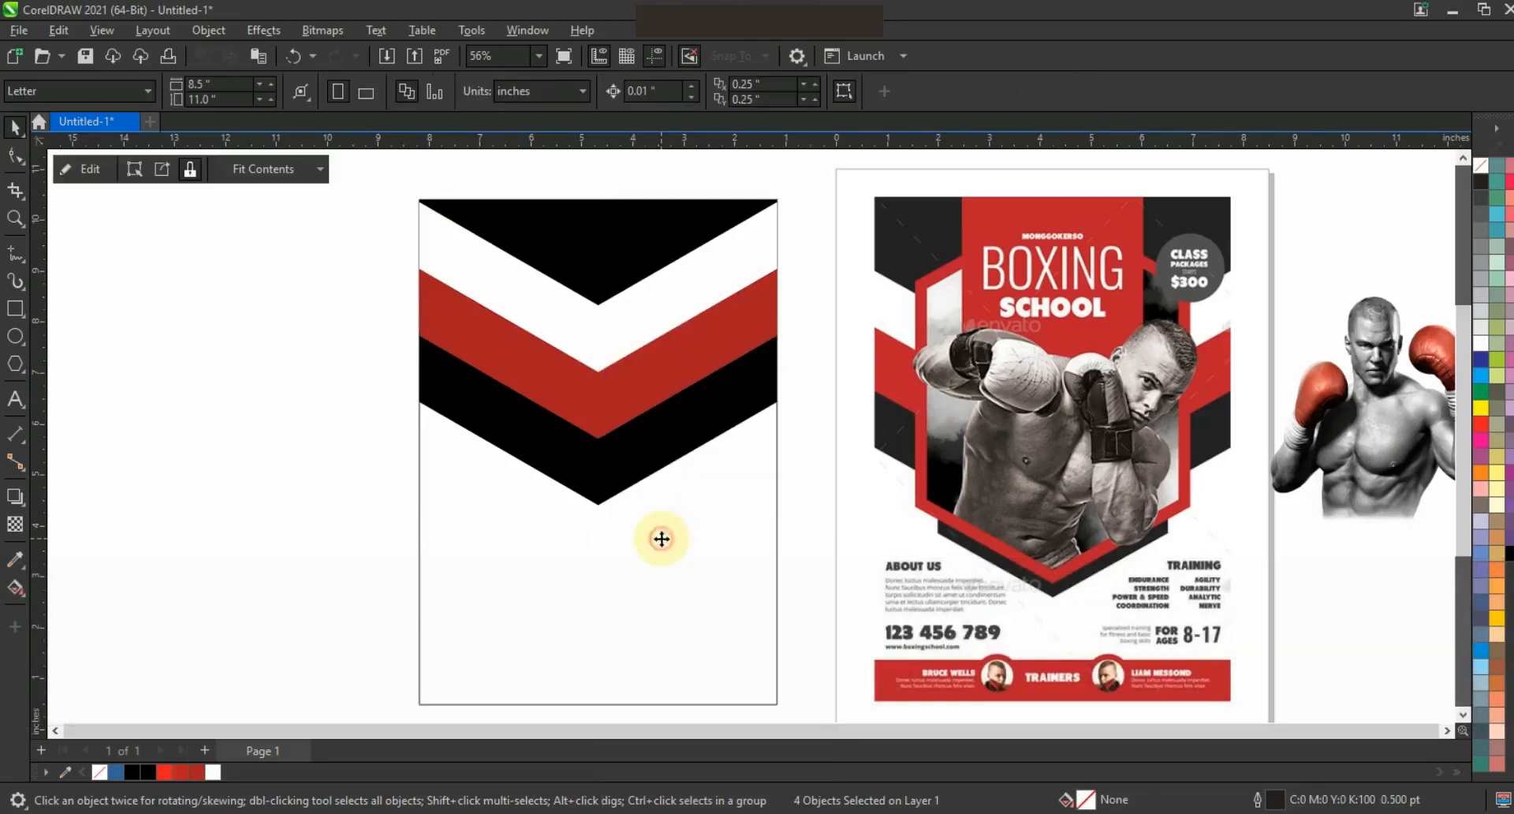
click(303, 454)
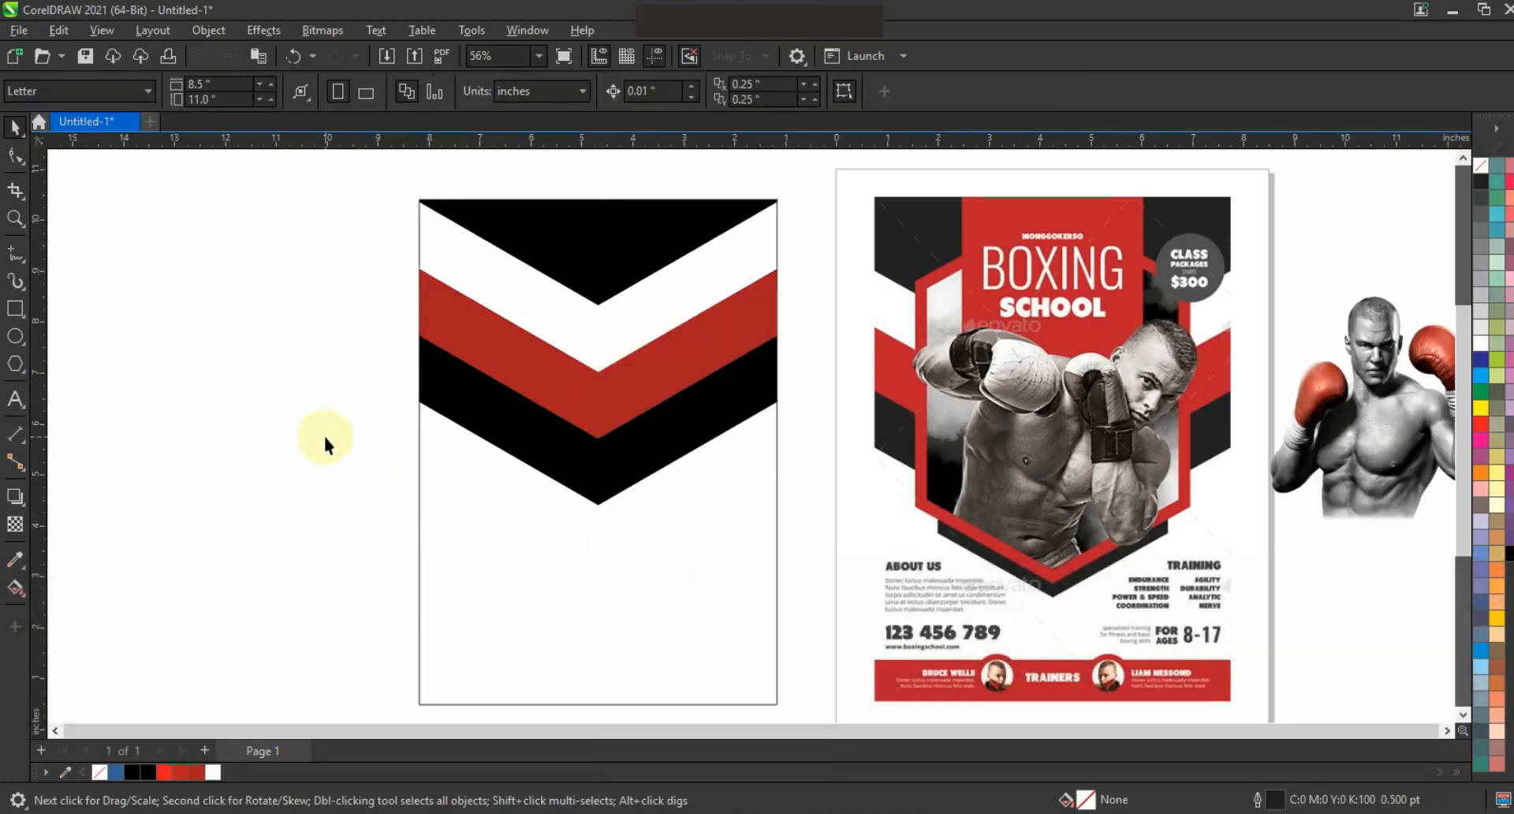
Draw a point-up hexagon about 3.8 by 4.4 inches beside the flyer with a 4 pt outline.
click(16, 363)
drag(248, 361, 306, 459)
click(15, 126)
click(672, 90)
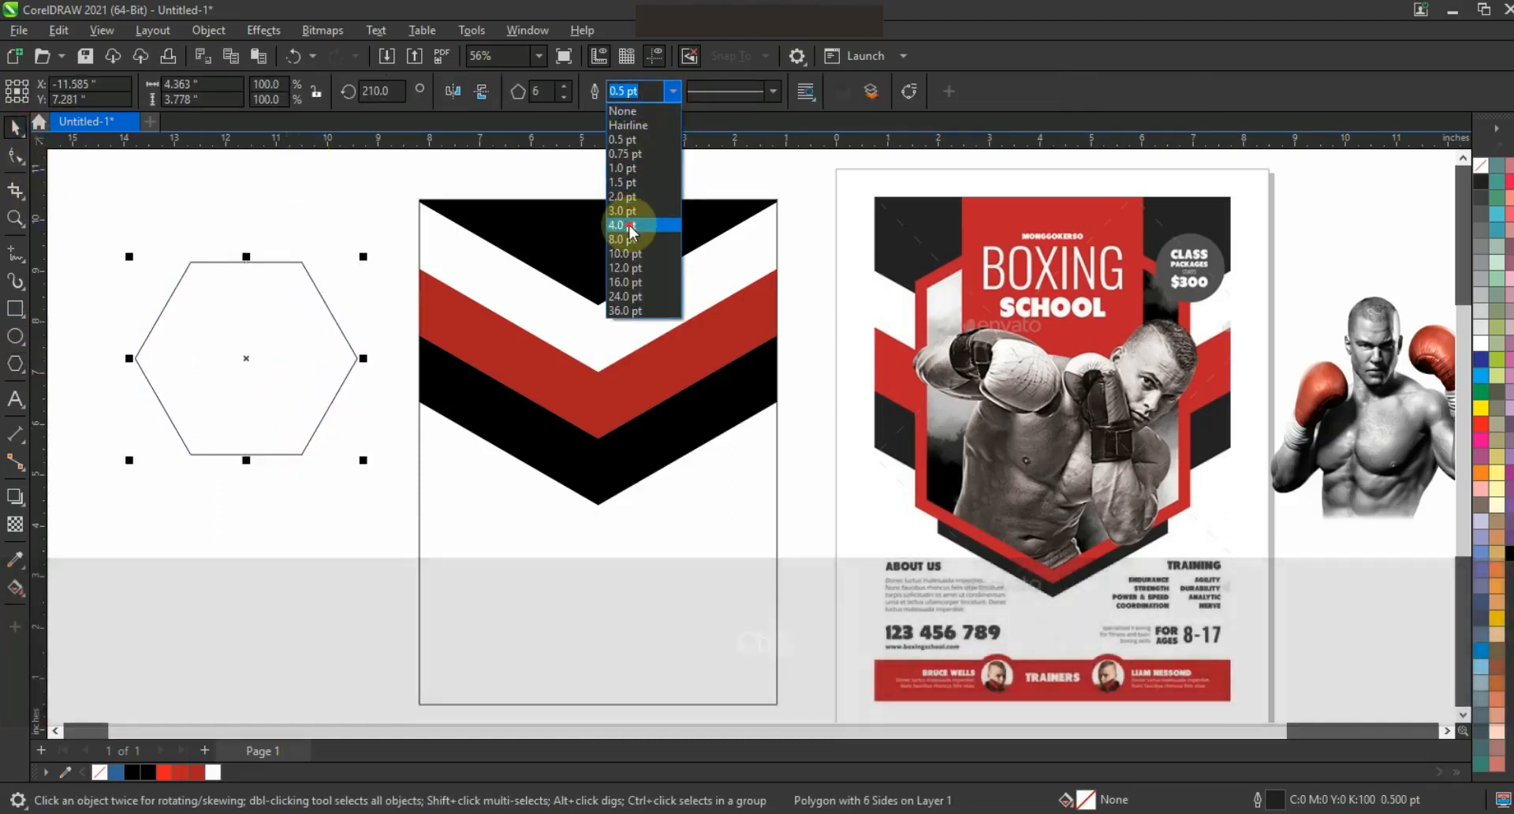
click(630, 225)
click(270, 356)
drag(363, 257, 289, 410)
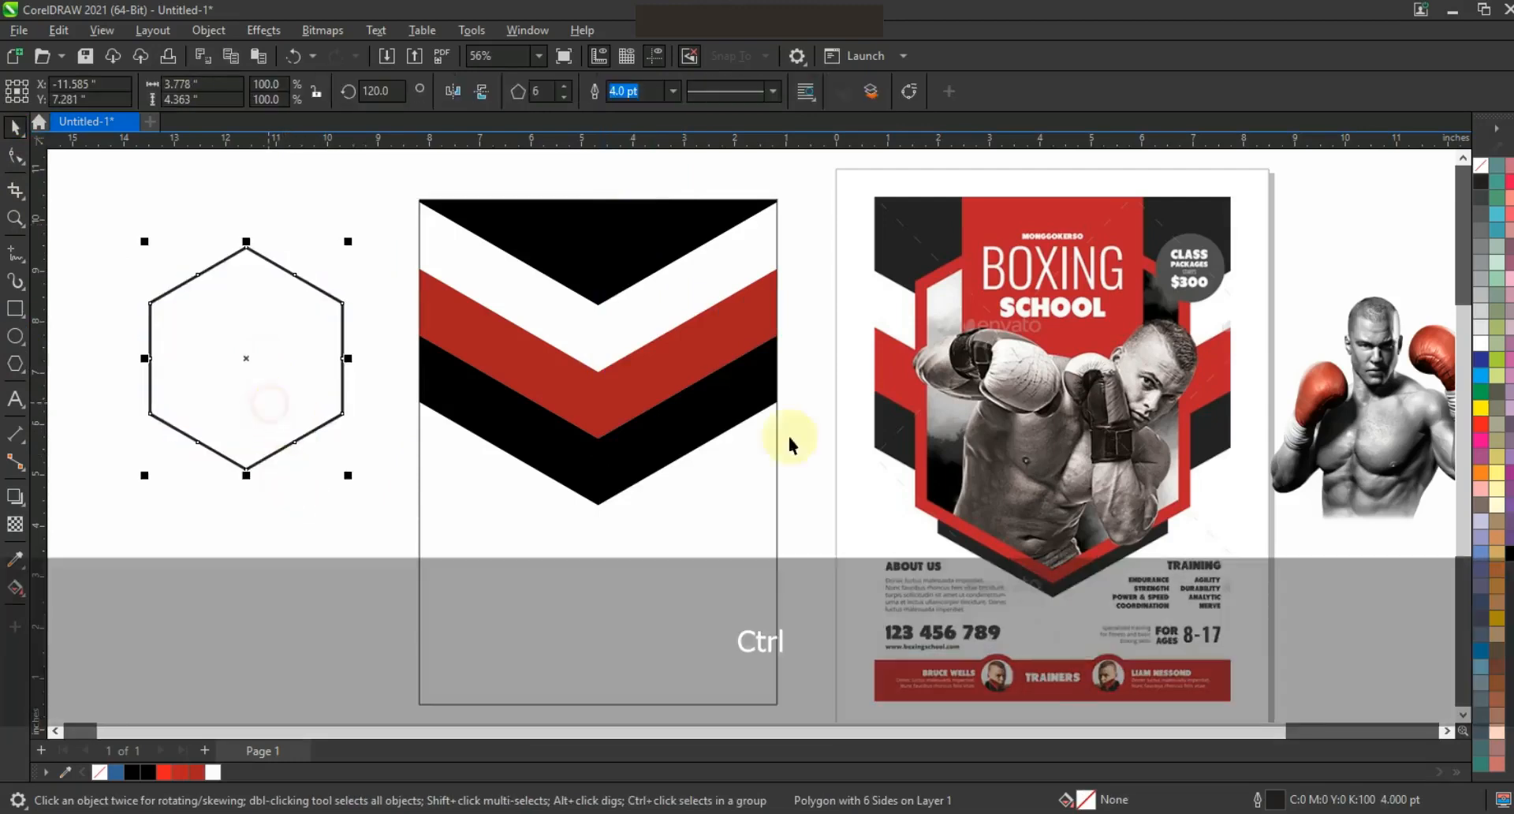
Place the hexagon over the chevrons with a white fill and centre it horizontally on the flyer.
drag(289, 349, 637, 331)
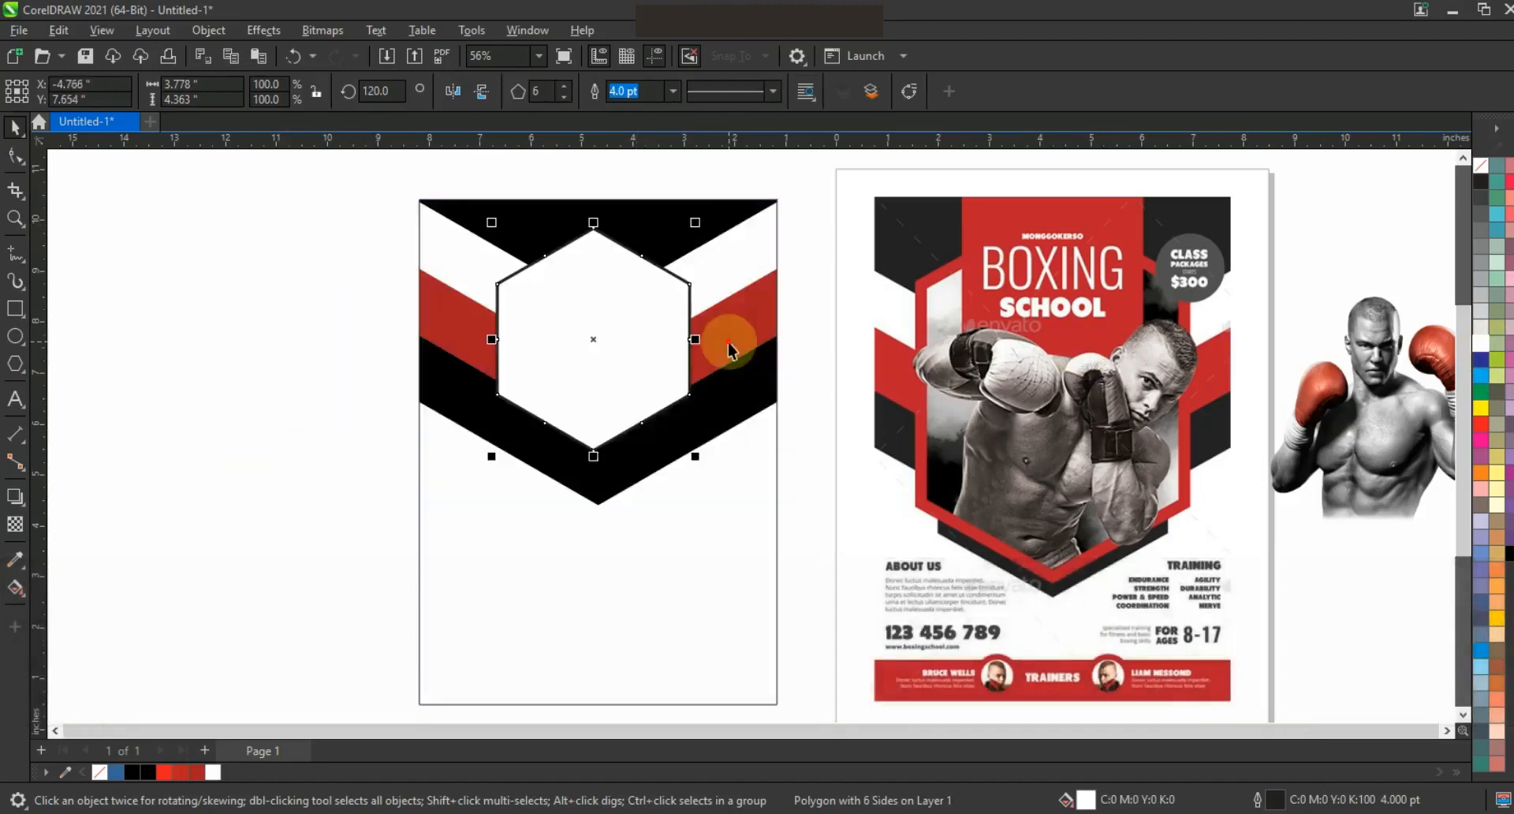
shift+click(728, 341)
key(c)
click(225, 342)
Enlarge the white hexagon to about 4.3 by 5 inches, shift it down and recentre it horizontally on the flyer.
click(604, 347)
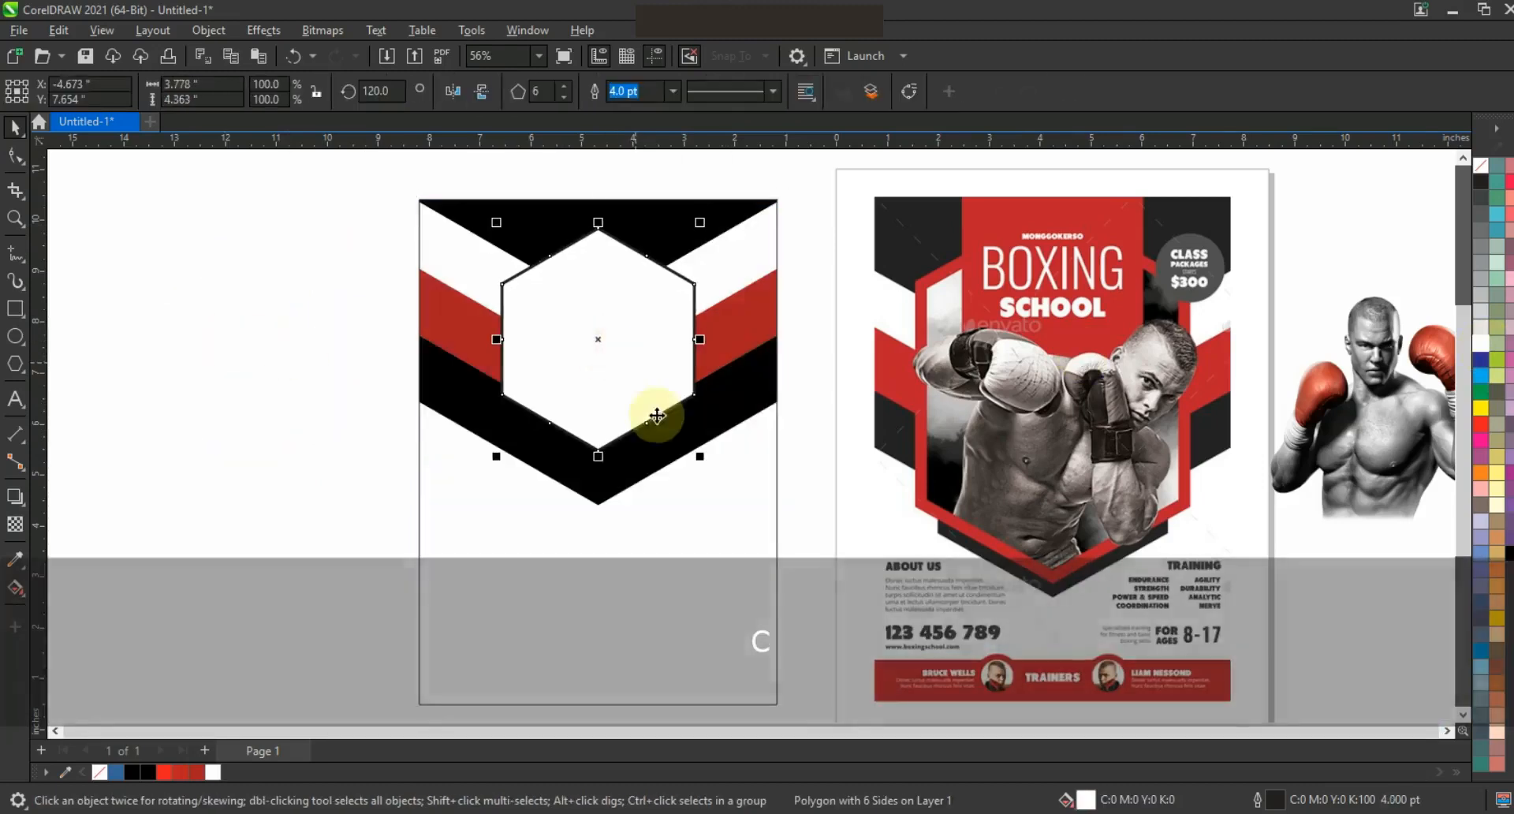
drag(700, 456, 716, 470)
shift+click(623, 466)
drag(609, 384, 608, 399)
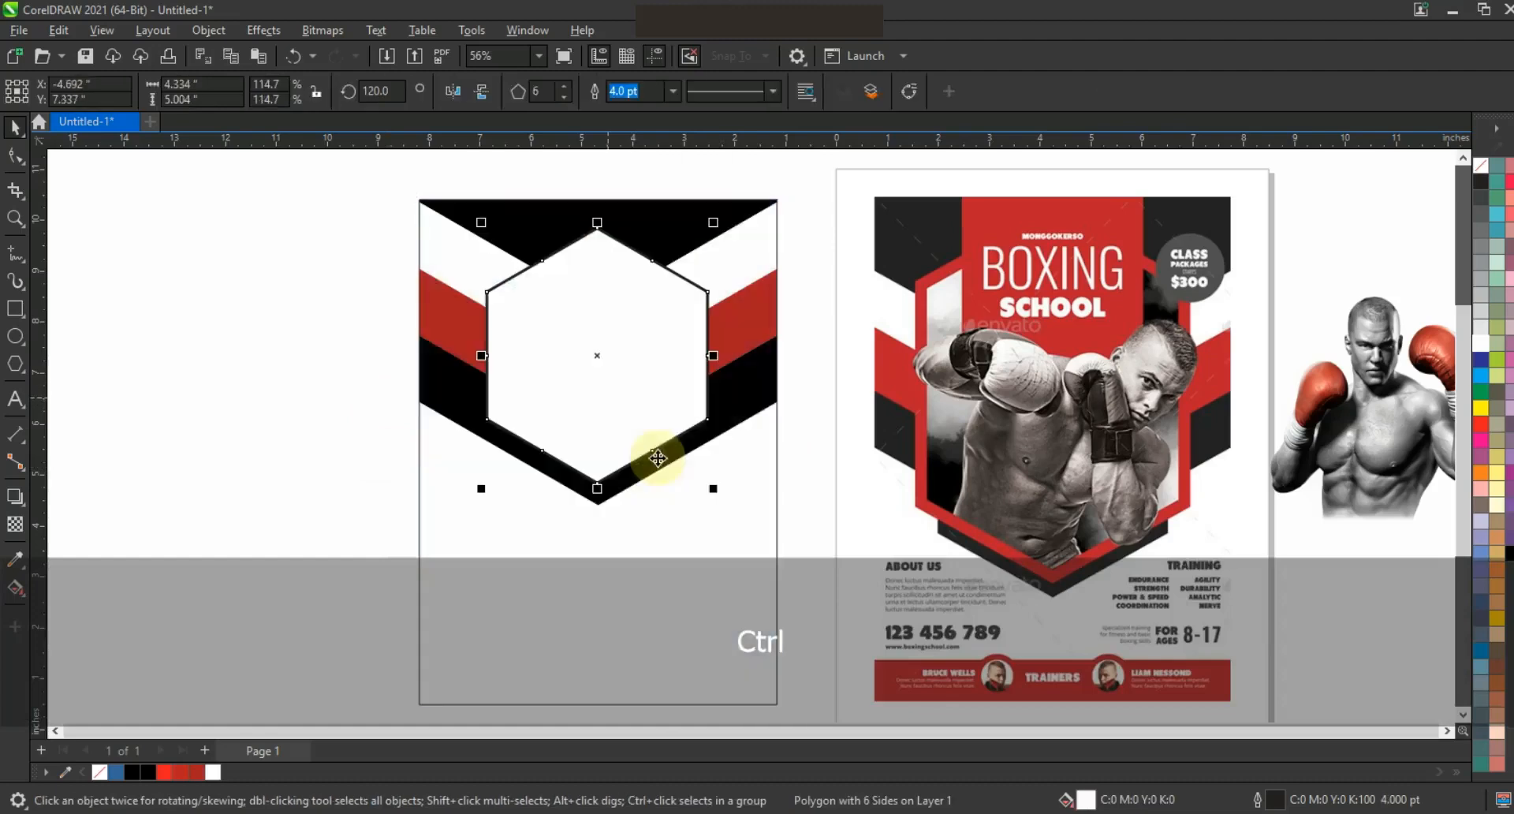
shift+click(760, 401)
key(c)
click(355, 440)
Convert the white hexagon to curves and pull its lower nodes straight down to make it about 6.9 inches high.
click(527, 408)
click(18, 156)
key(ctrl+q)
drag(362, 388, 745, 508)
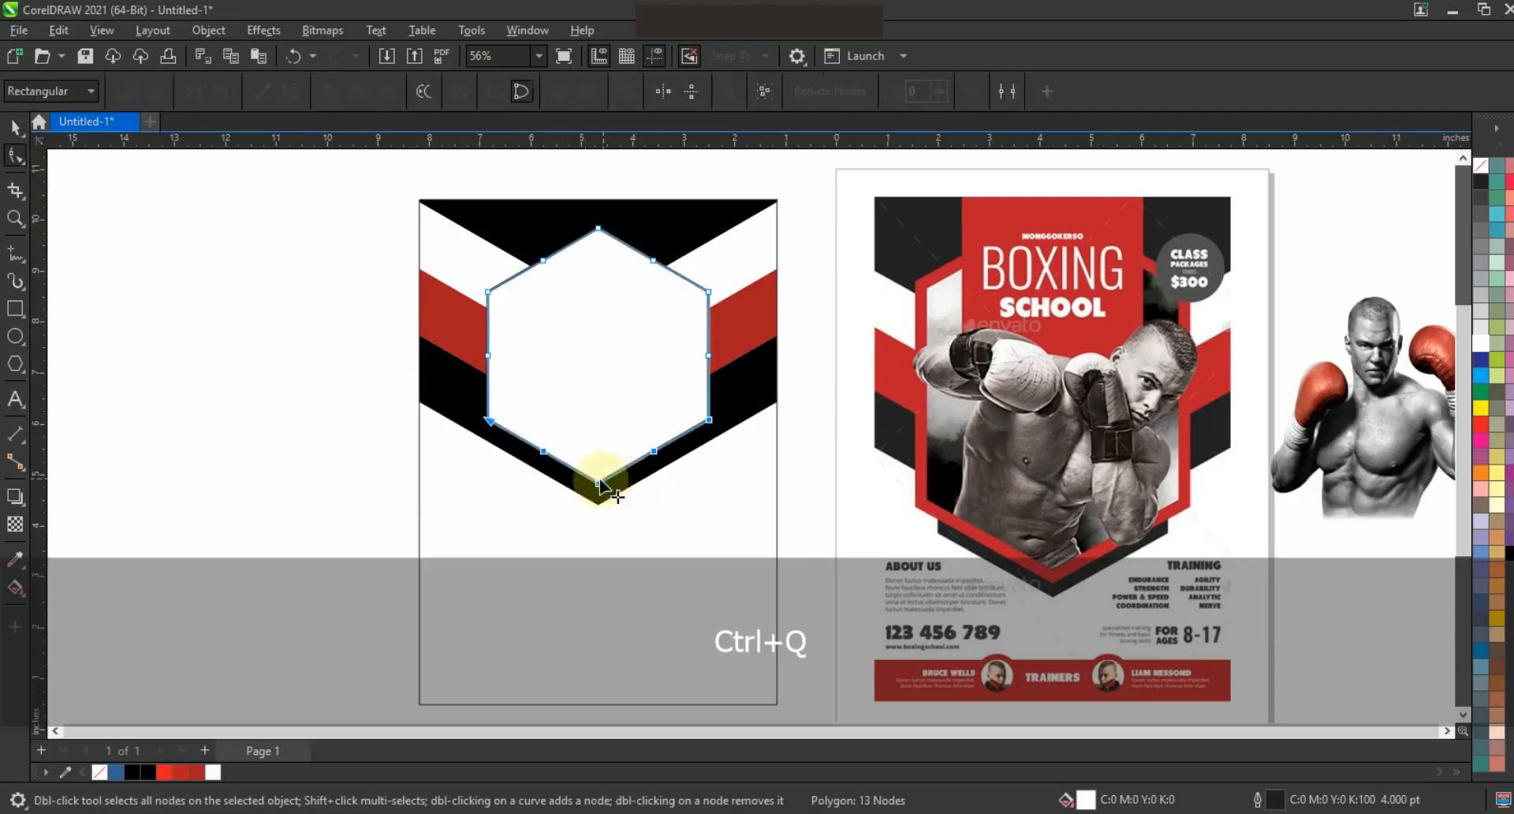
drag(599, 483, 598, 580)
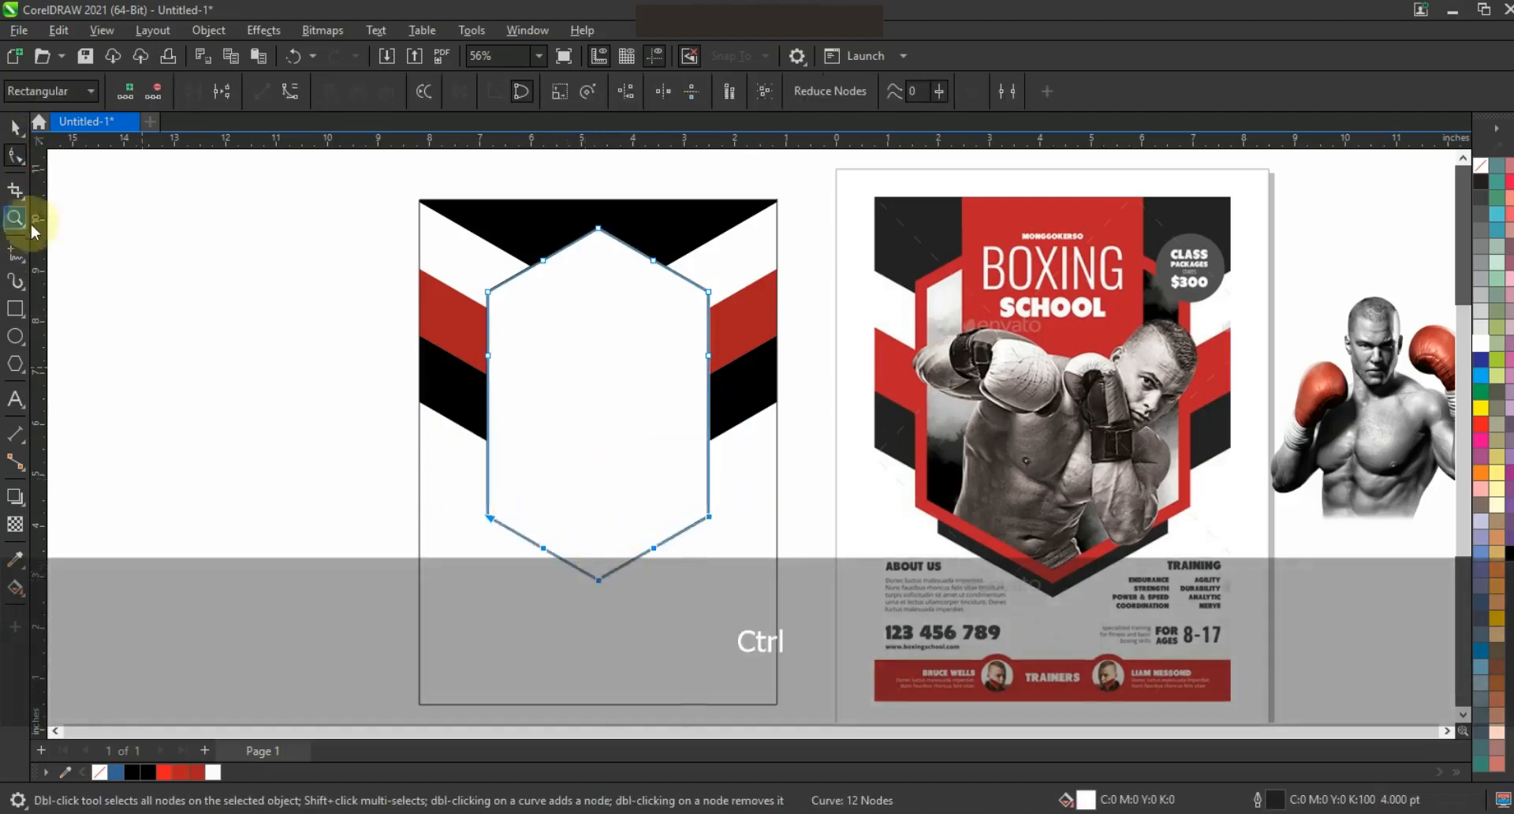
Widen the elongated hexagon symmetrically about its centre to about 4.6 inches.
double_click(16, 155)
key(space)
drag(711, 406, 723, 407)
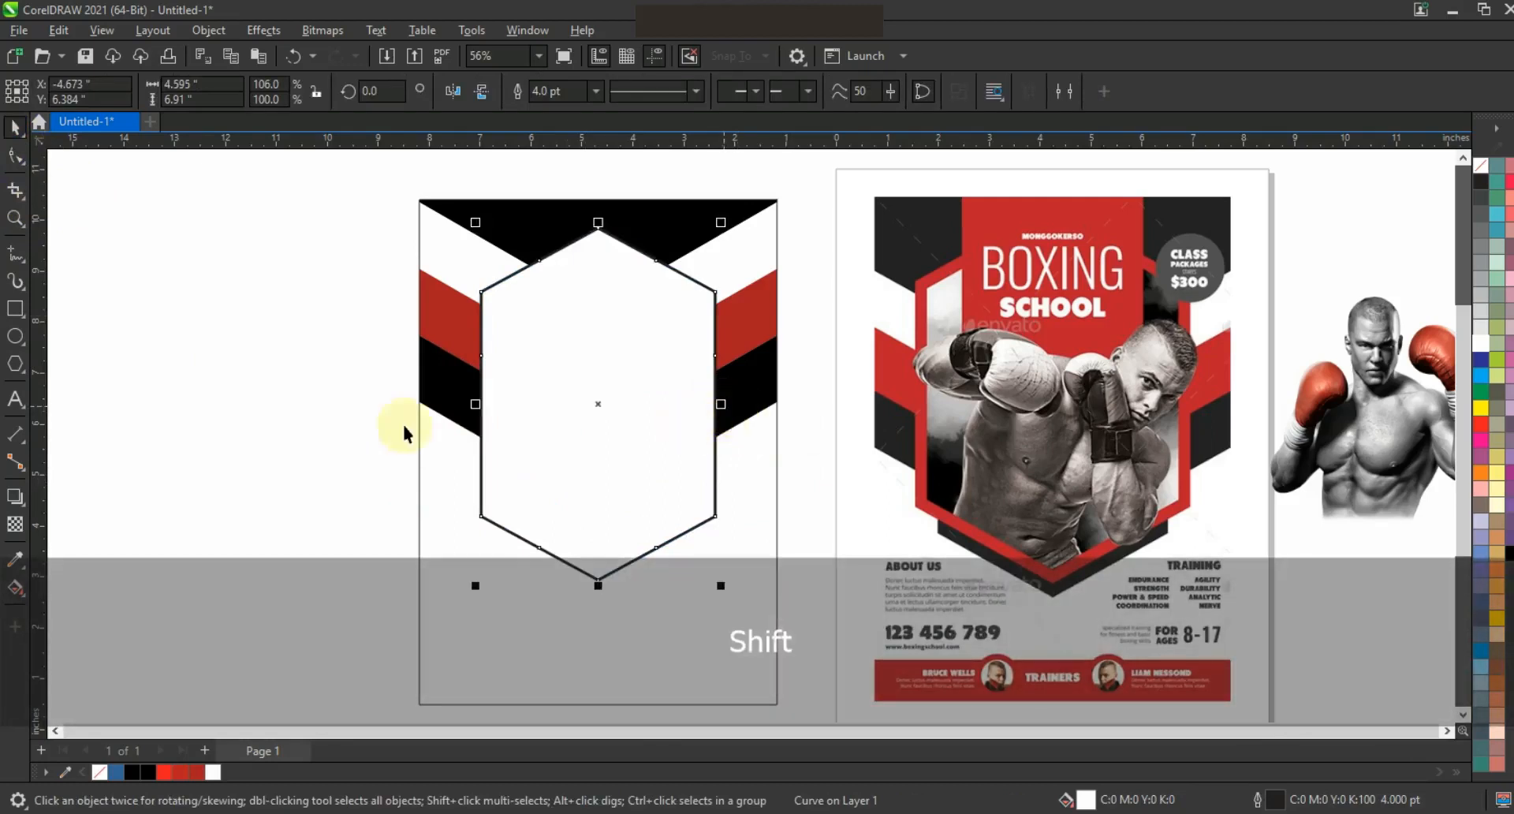
Add a one-step outside contour of about 0.2 inches to the white hexagon and break the contour apart.
click(27, 512)
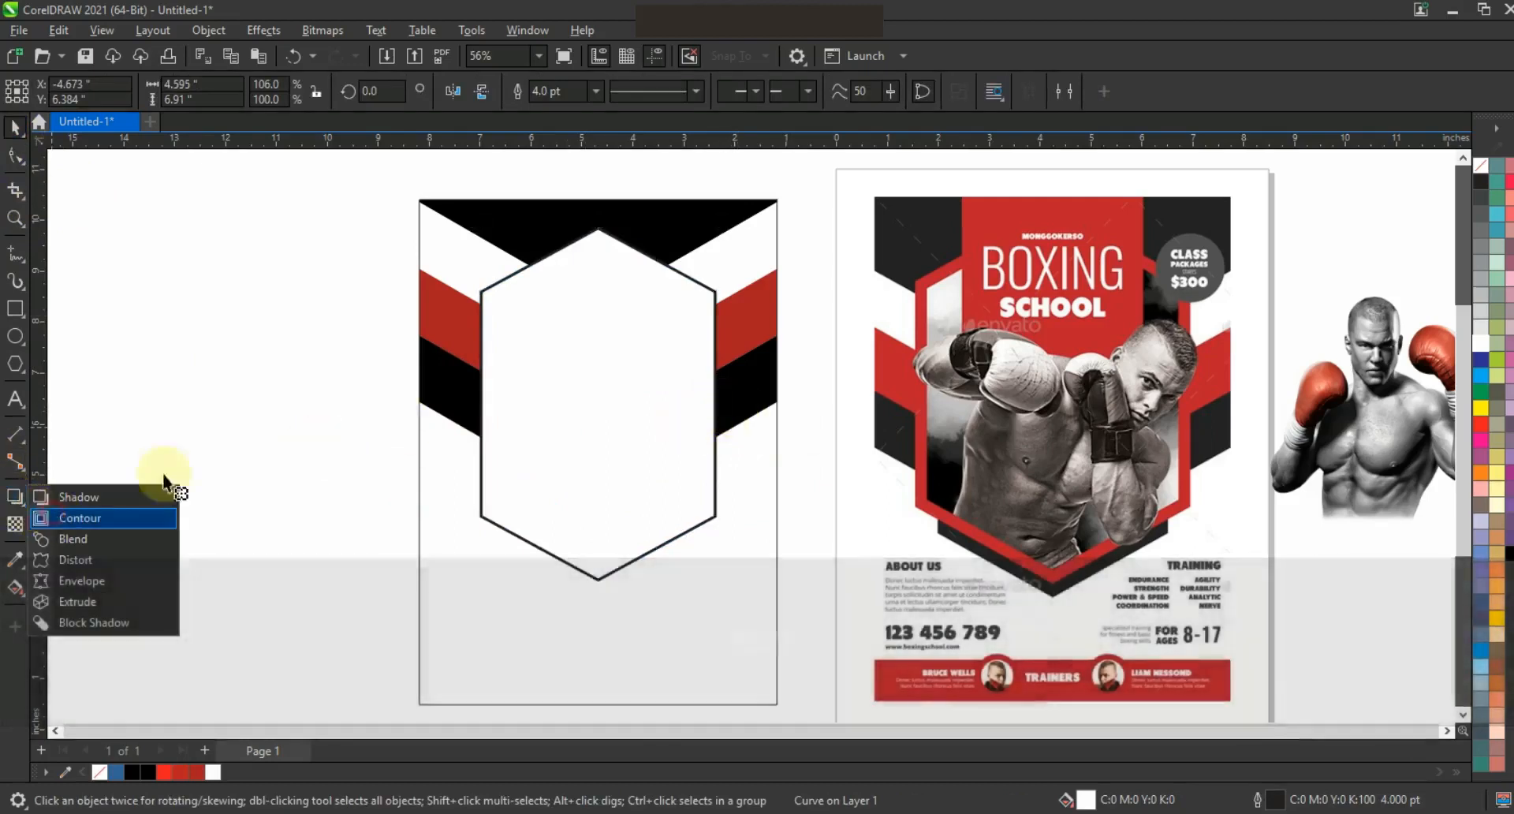
click(118, 514)
drag(714, 291, 725, 288)
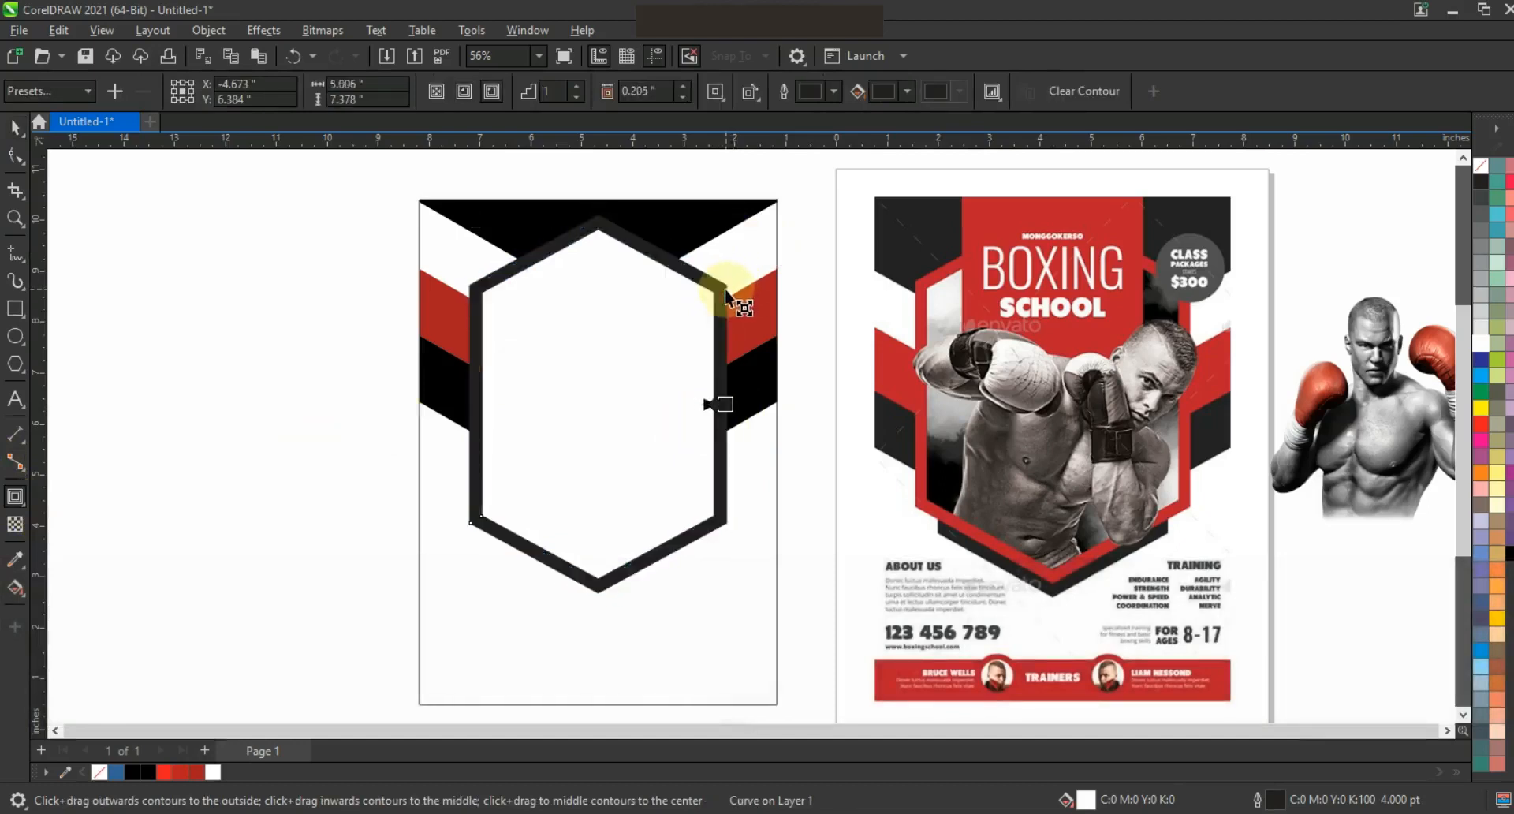
click(13, 126)
click(209, 30)
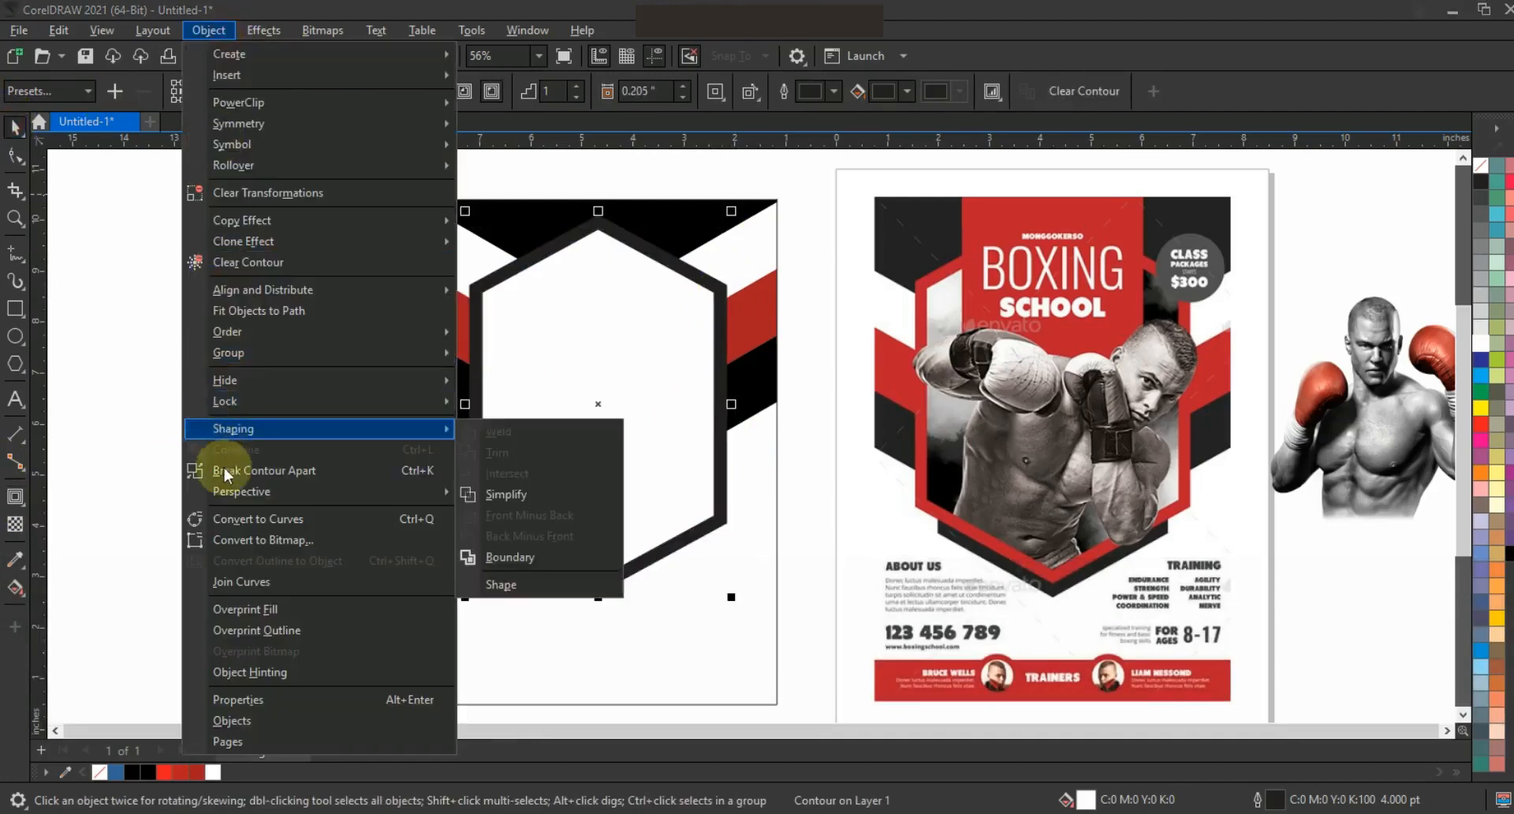
click(224, 470)
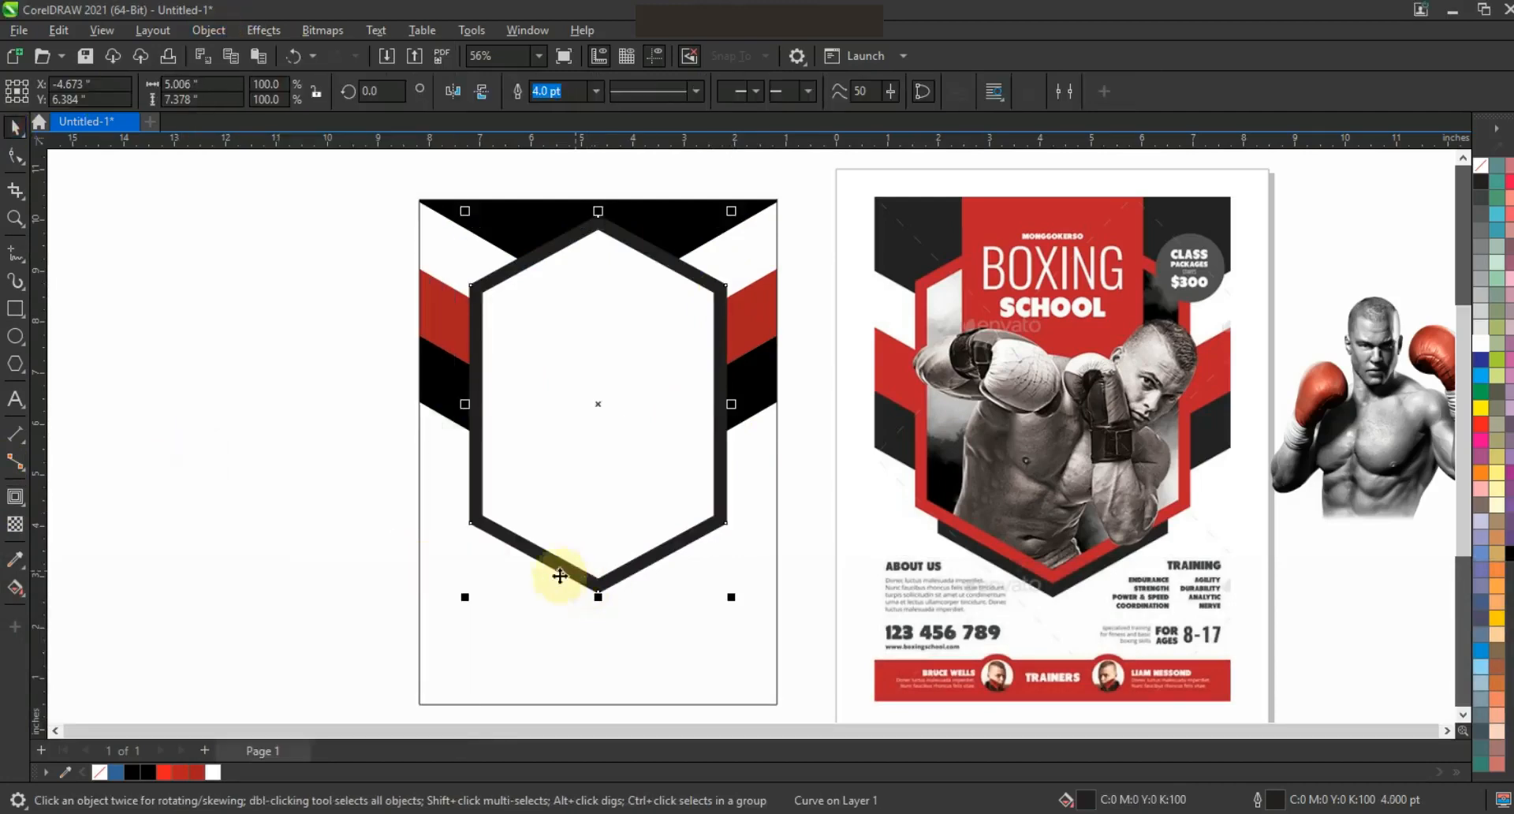
Fill the outer contour shape with the chevrons' dark red and remove its outline.
click(197, 771)
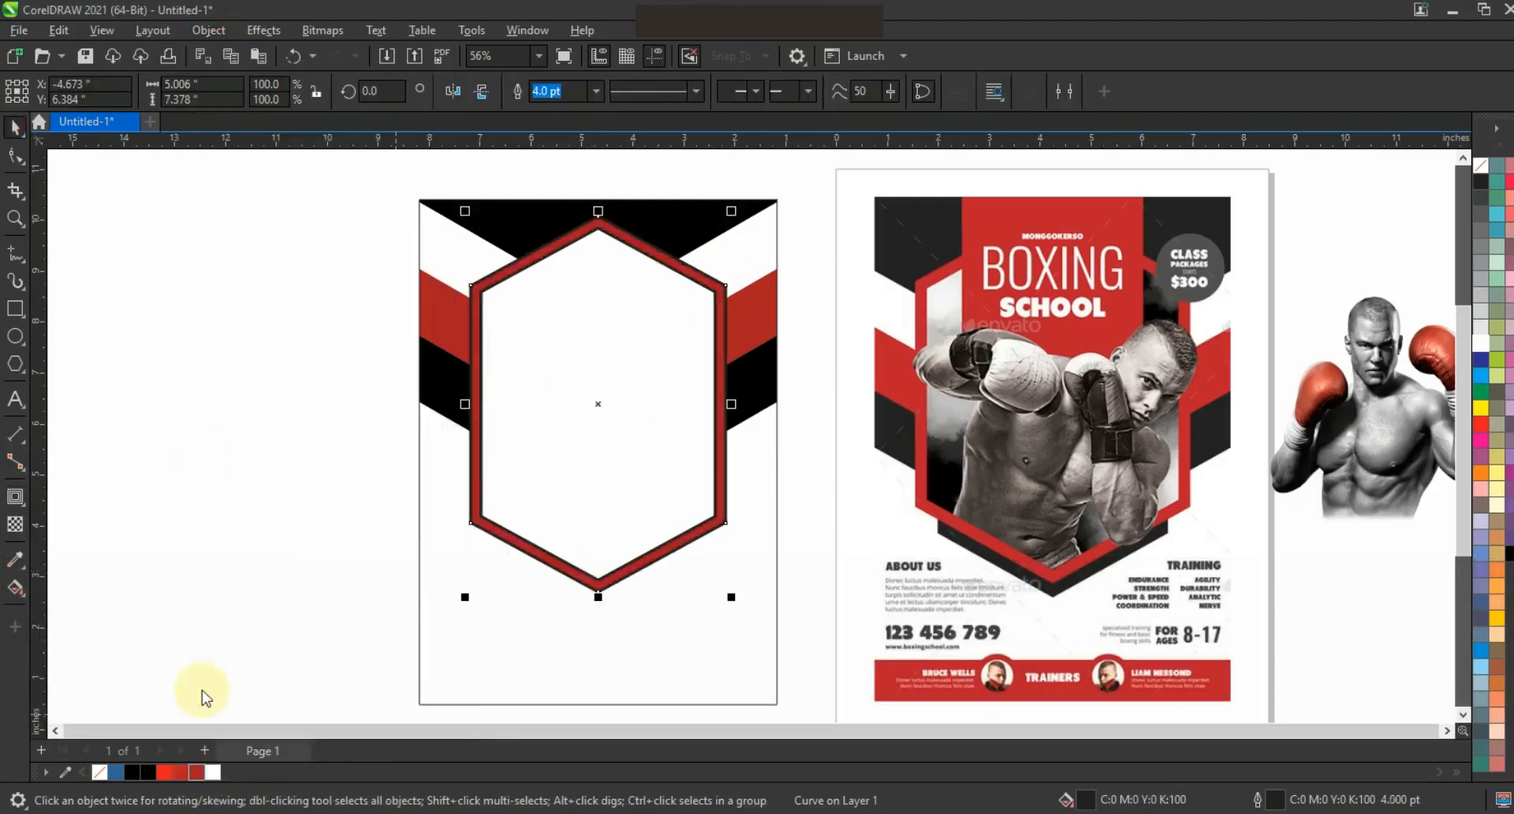
right_click(1482, 167)
click(342, 333)
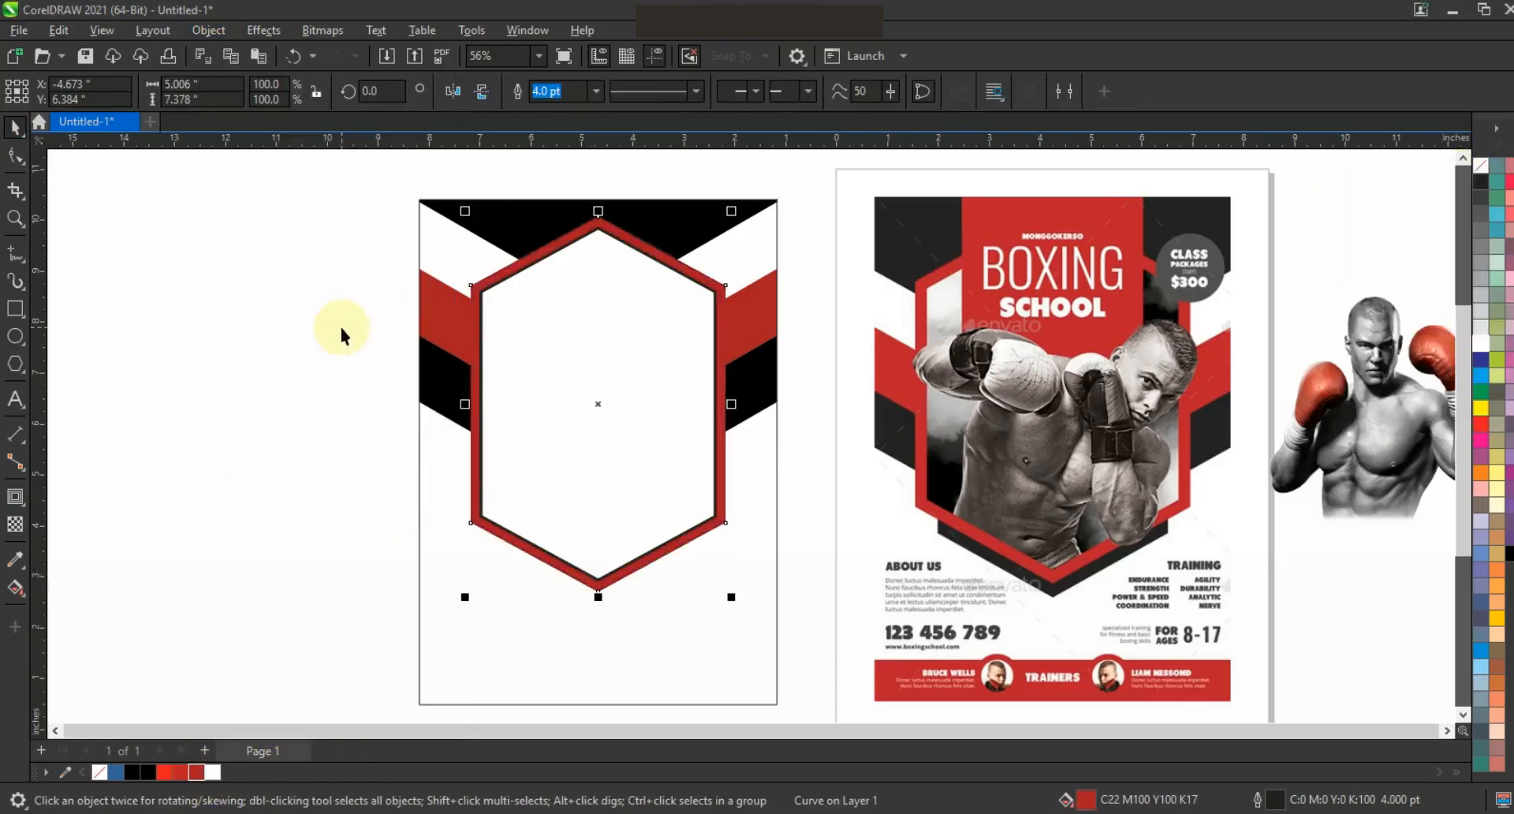
Fill the inner hexagon with light grey and remove its outline.
click(636, 338)
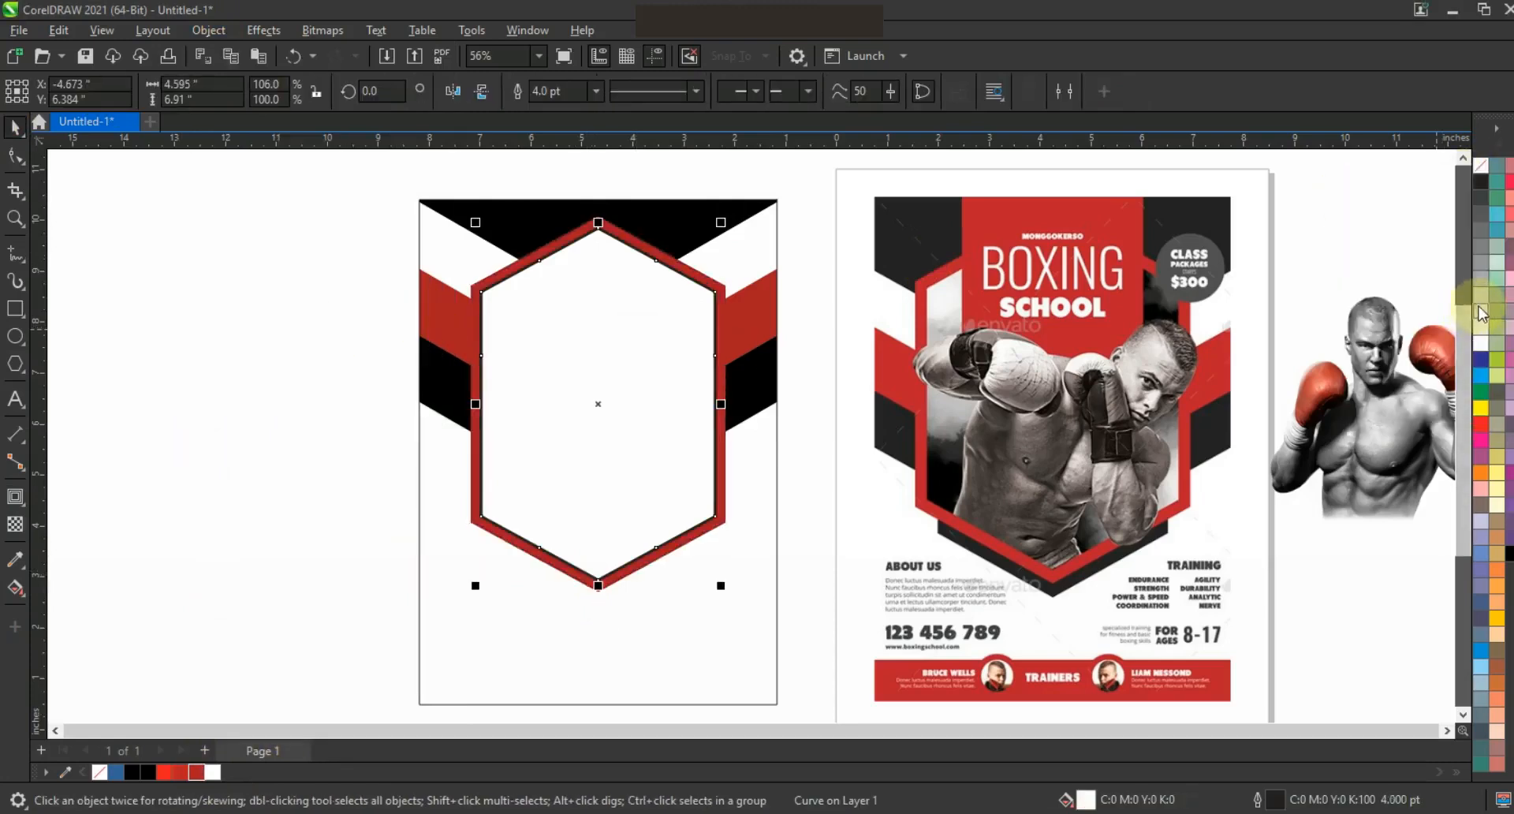
click(1480, 310)
right_click(1485, 170)
click(196, 329)
click(261, 438)
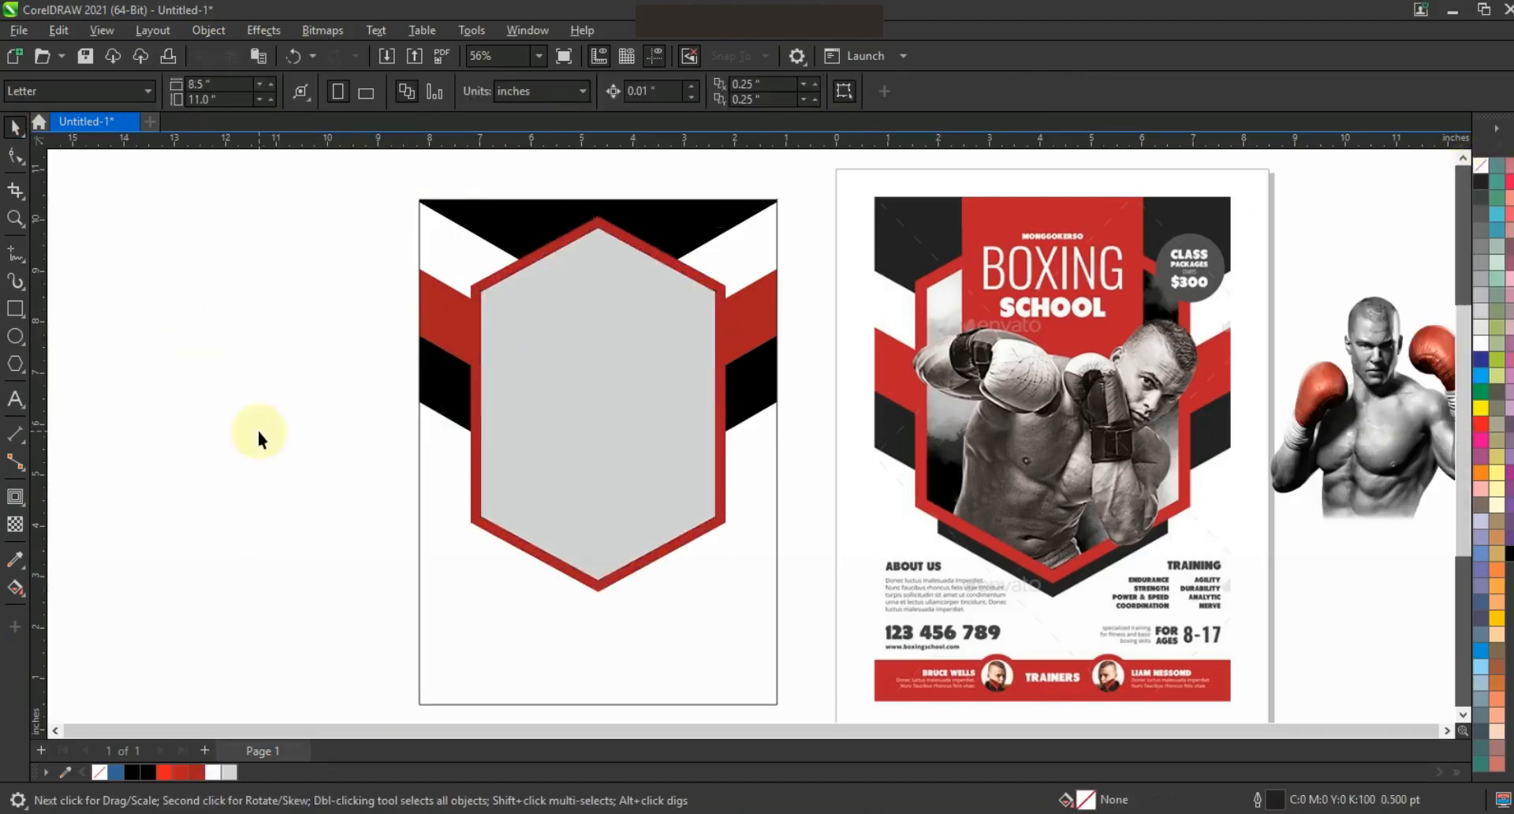
Place the boxer photo in front of the hexagon frame and enlarge it to about 5.9 inches square.
drag(1342, 414, 588, 468)
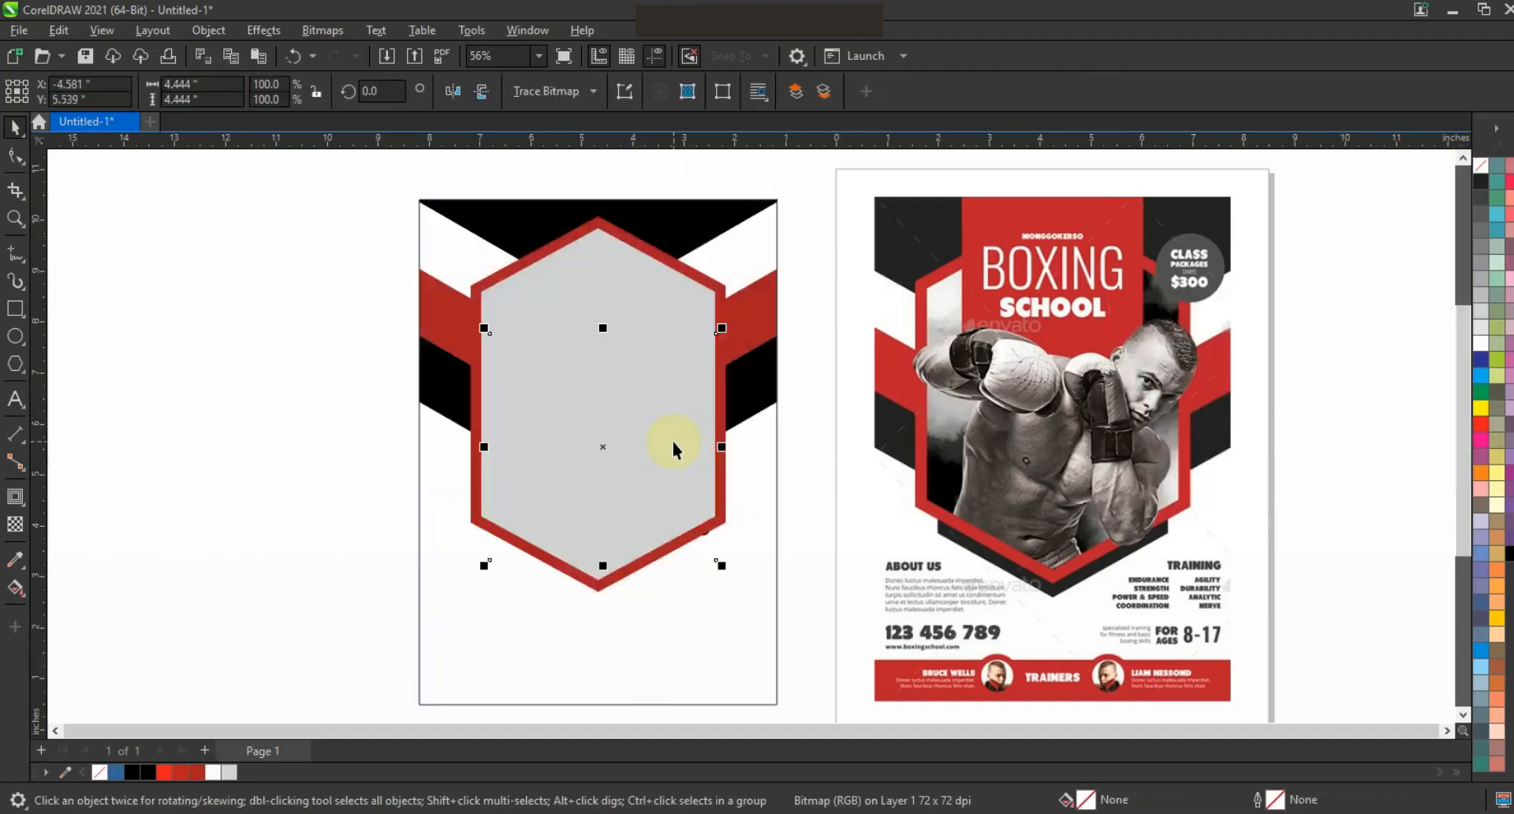
key(shift+Page_Up)
drag(483, 335, 462, 309)
drag(587, 399, 586, 386)
drag(744, 295, 760, 274)
click(192, 398)
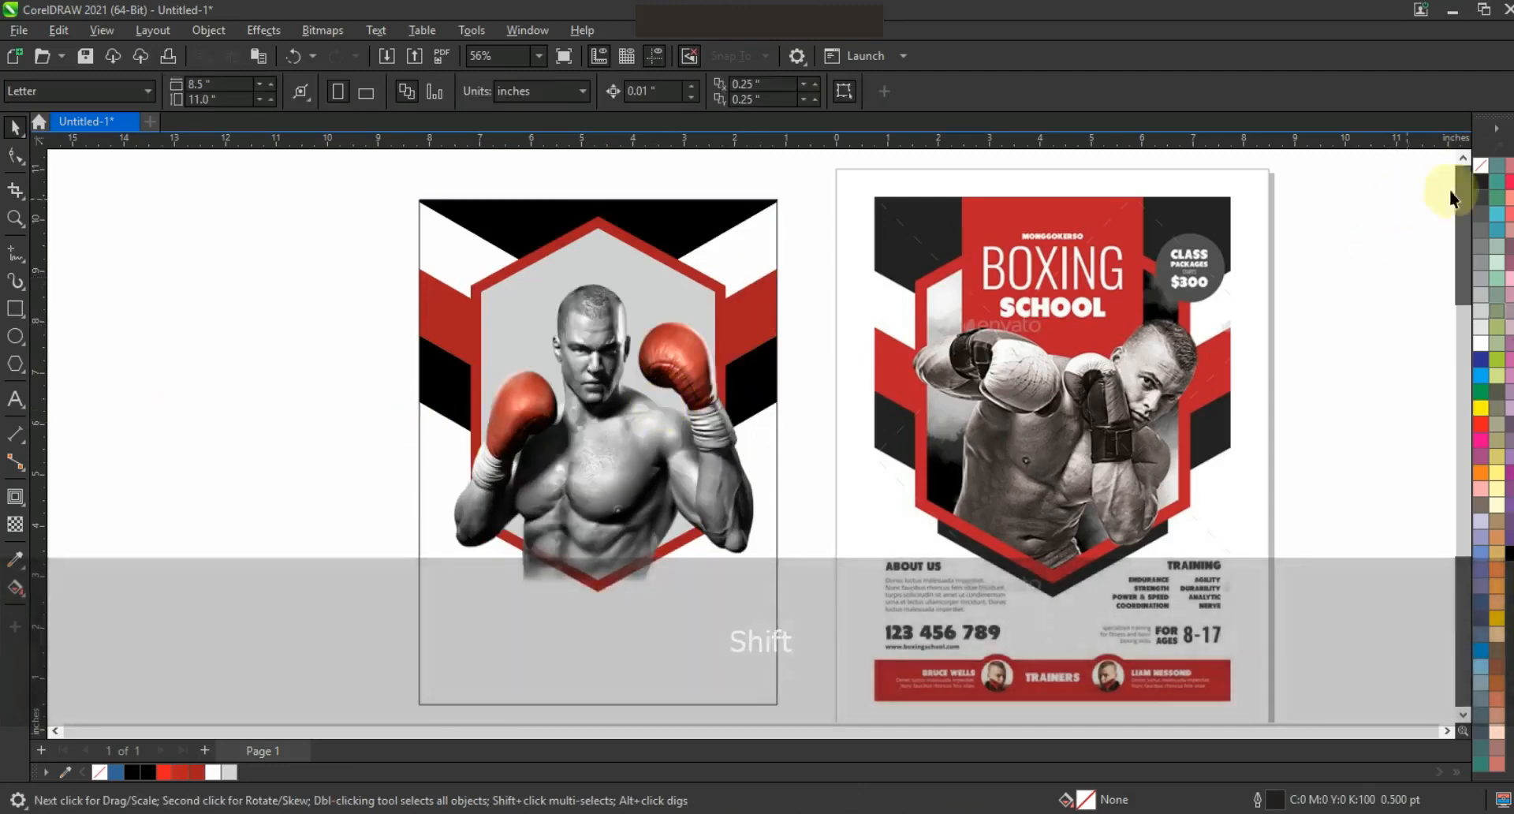
Draw a rectangle about 3.5 by 4.7 inches over the flyer's upper middle and align its top with the flyer's top edge.
scroll(118, 363, up, 1)
click(13, 313)
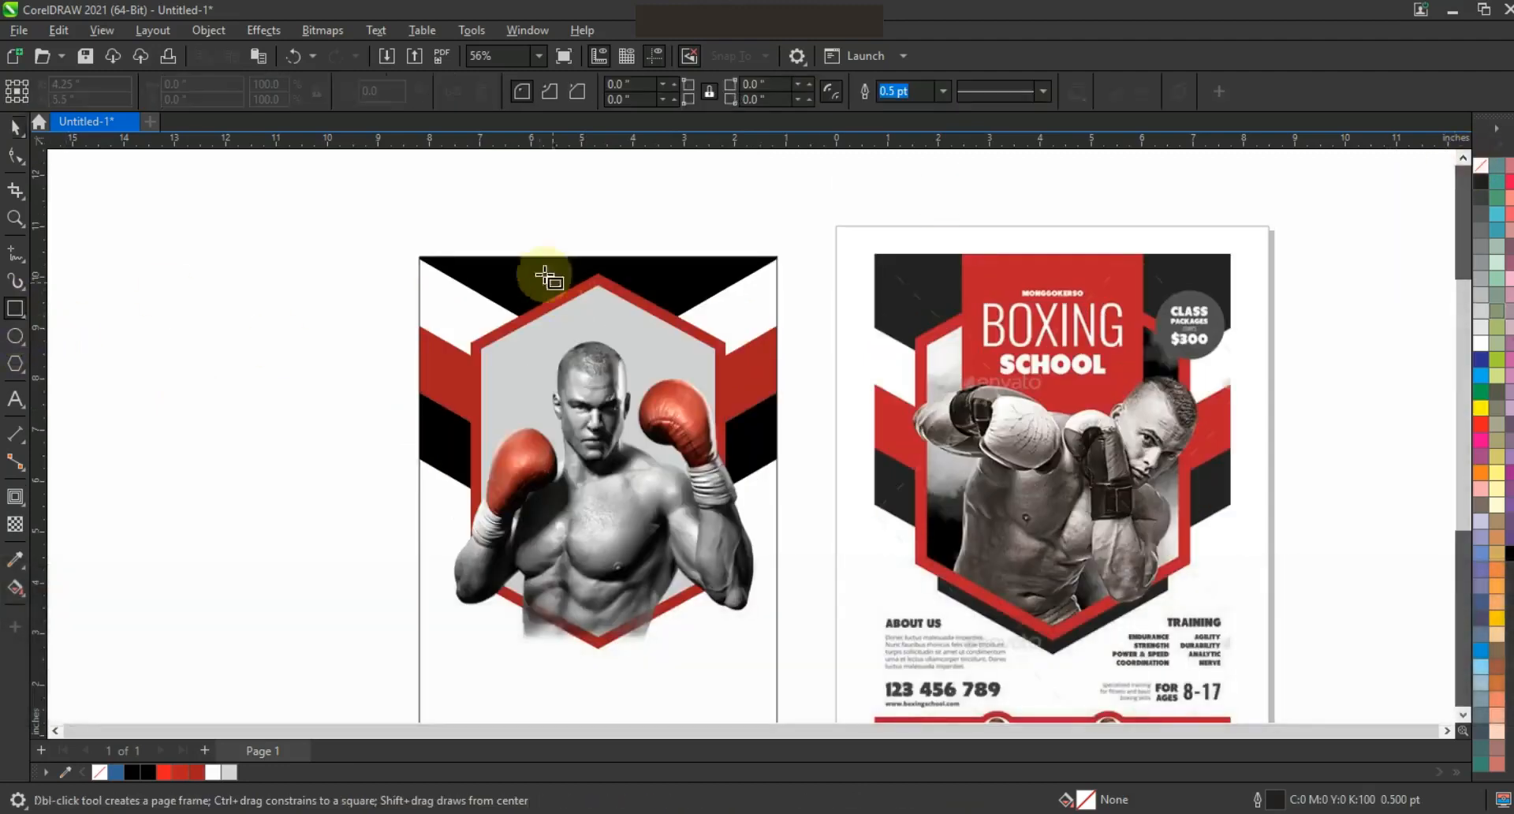
drag(502, 254, 682, 495)
click(20, 154)
click(15, 126)
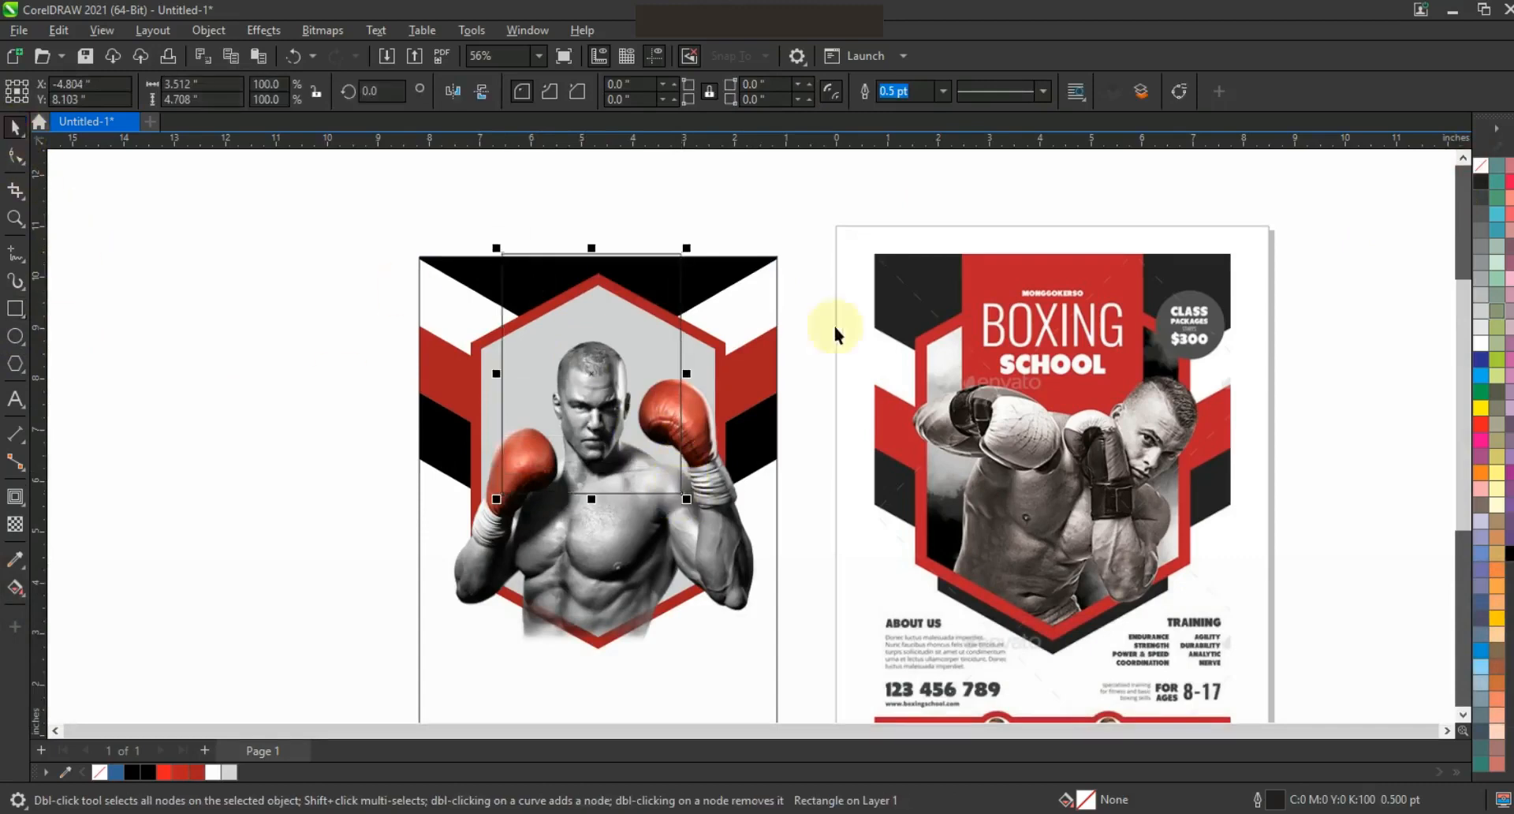
shift+click(737, 293)
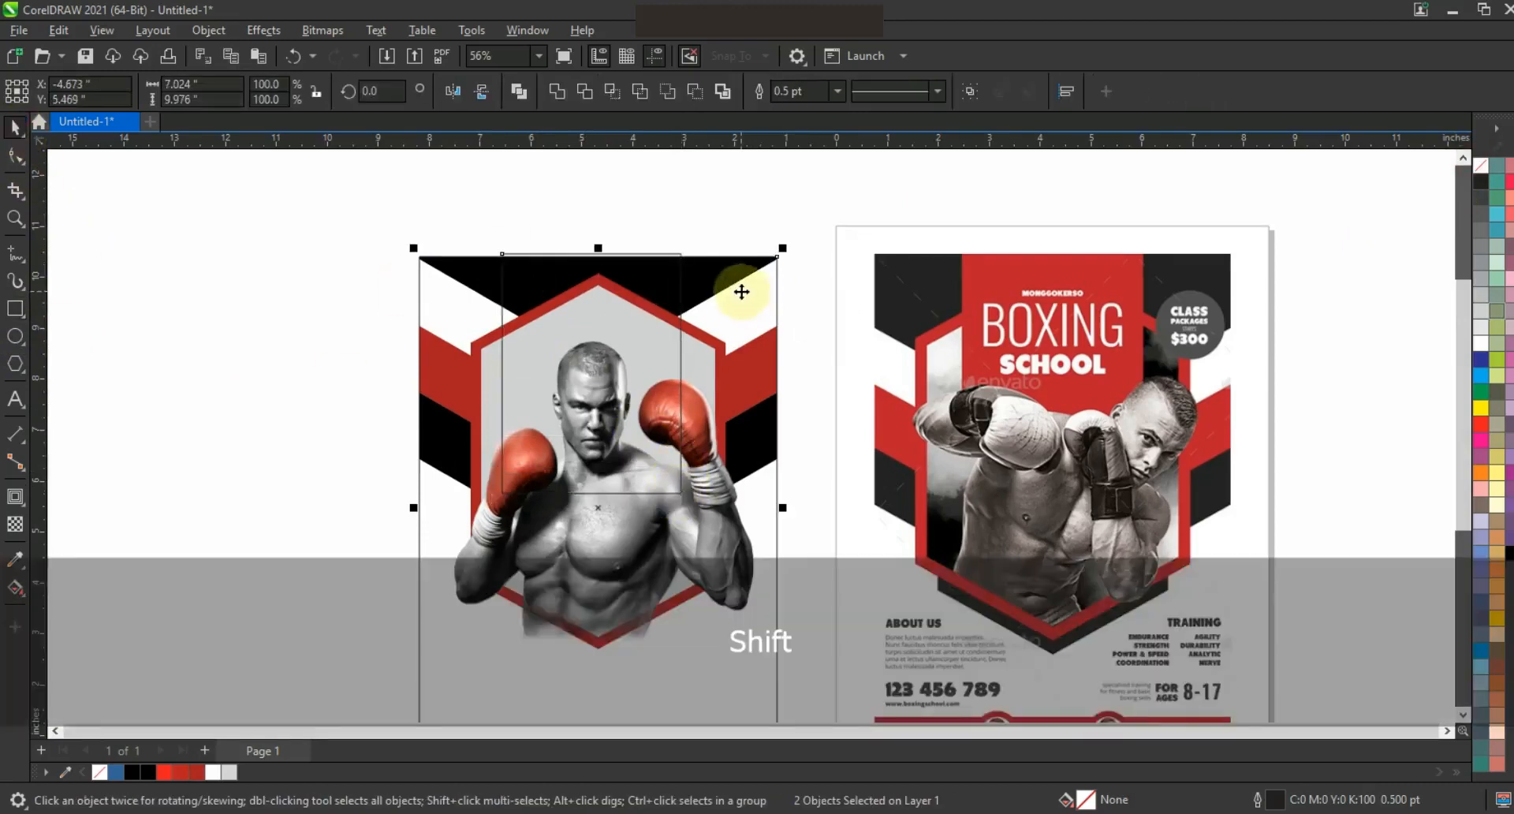
shift+click(640, 281)
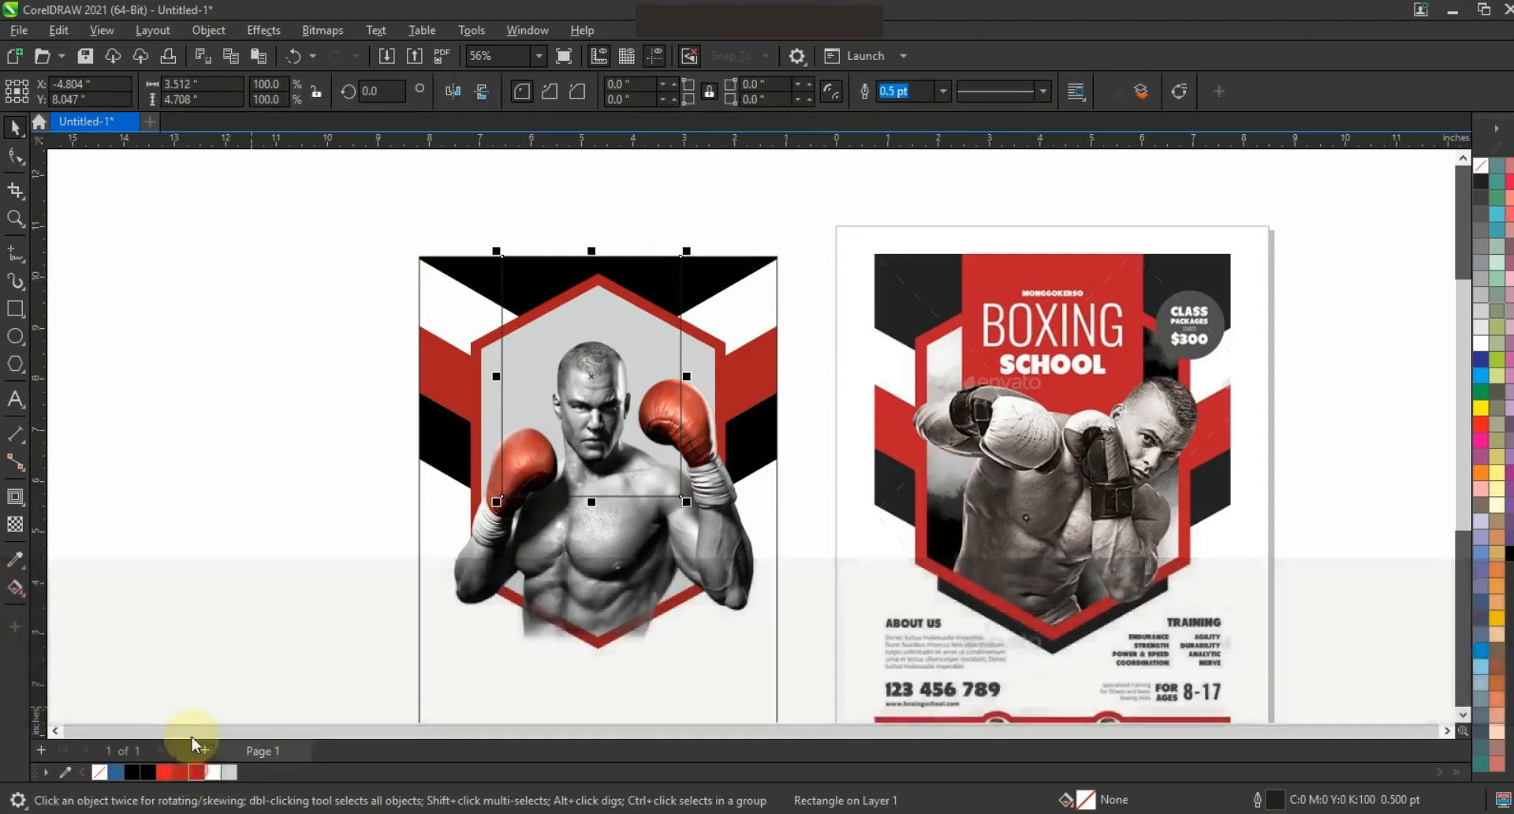
Fill the upper rectangle with the chevron red and place it behind the boxer.
click(193, 774)
key(ctrl+Next)
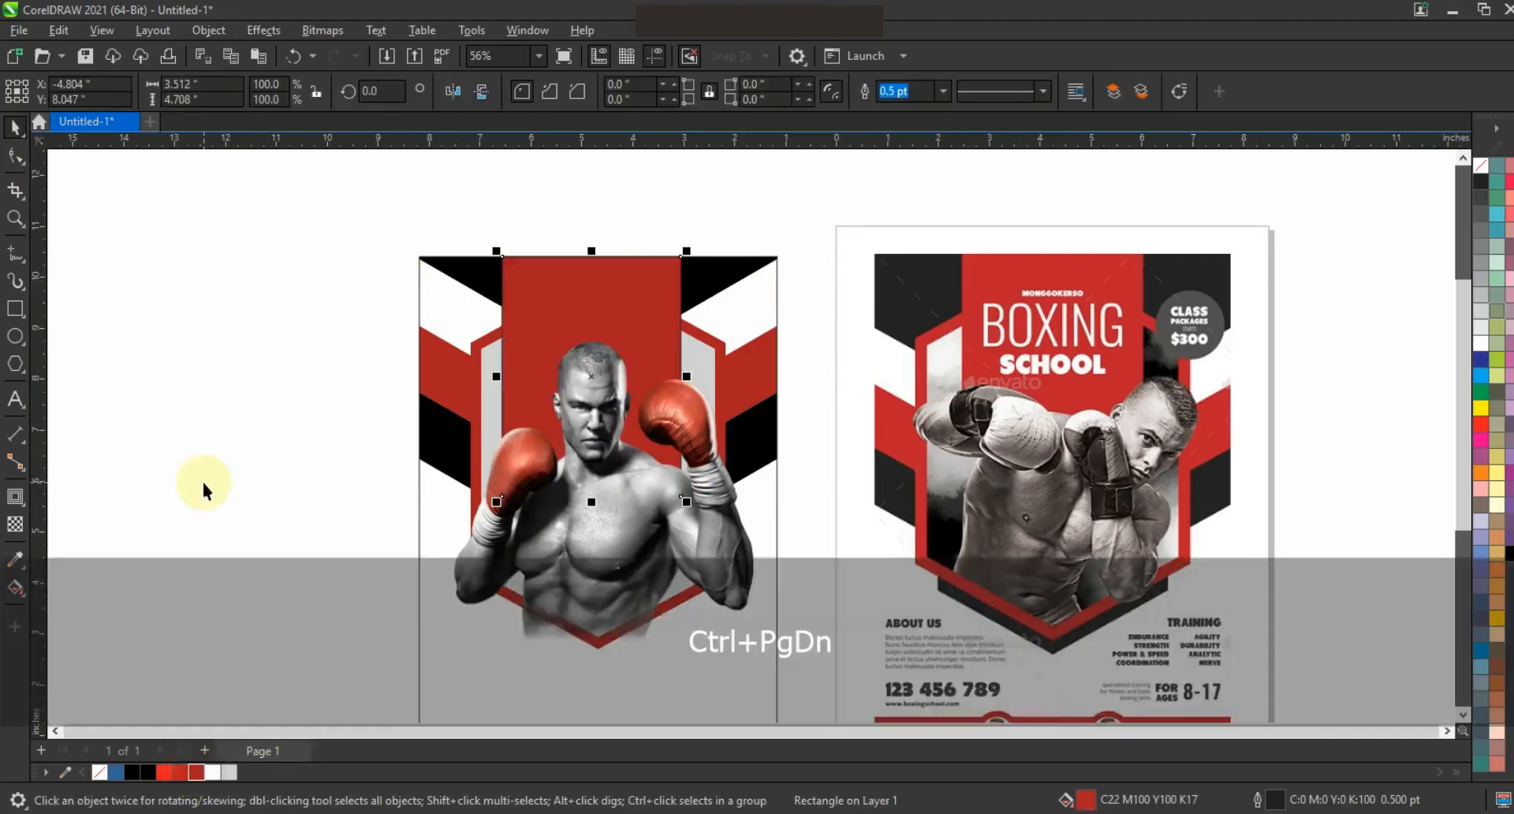
Centre the red rectangle, the boxer photo and the hexagon frame horizontally on the flyer.
shift+click(771, 374)
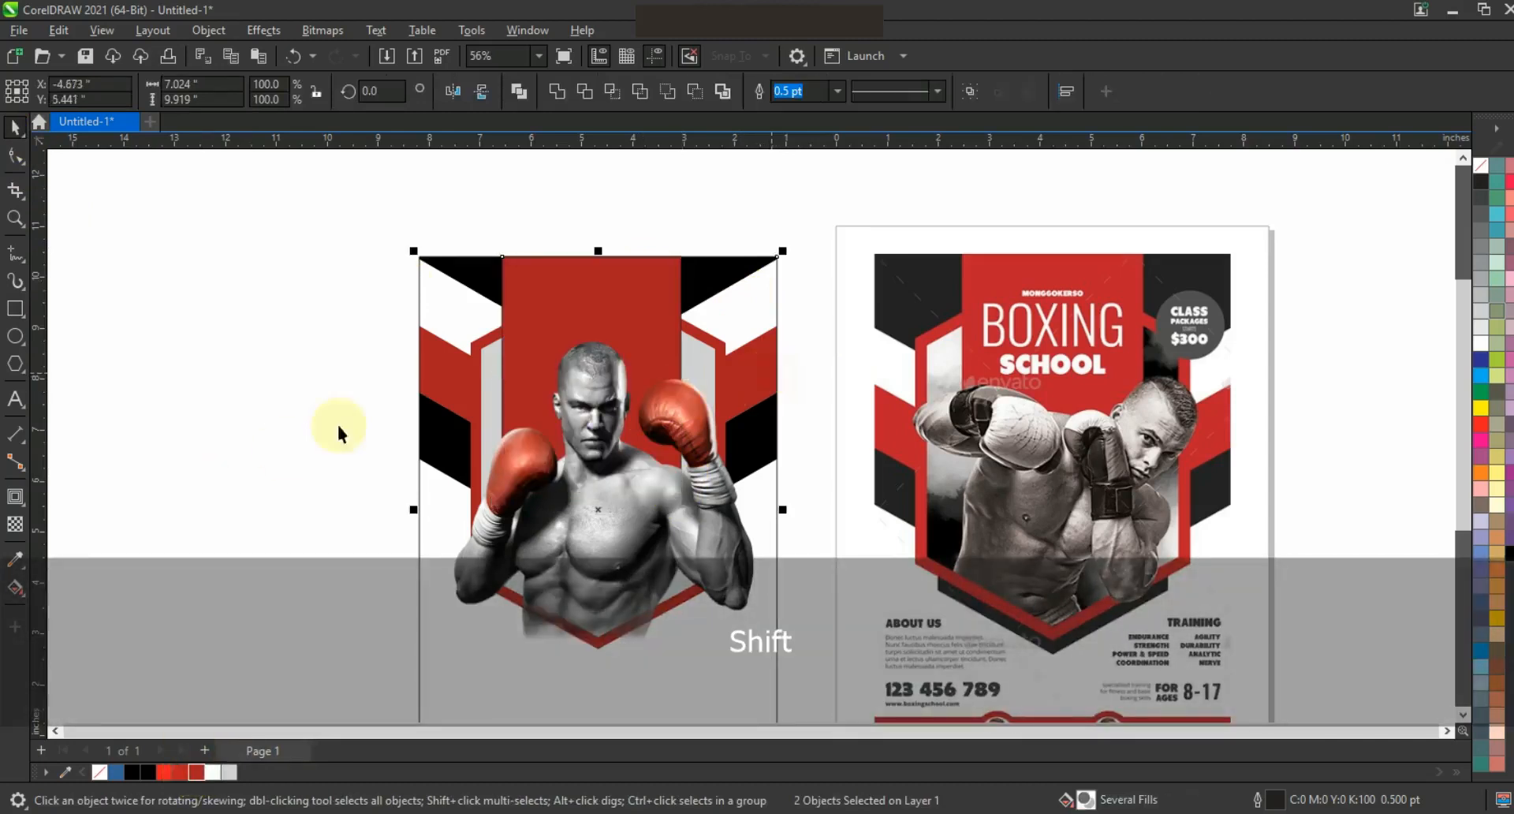
key(c)
click(304, 430)
click(561, 330)
shift+click(495, 366)
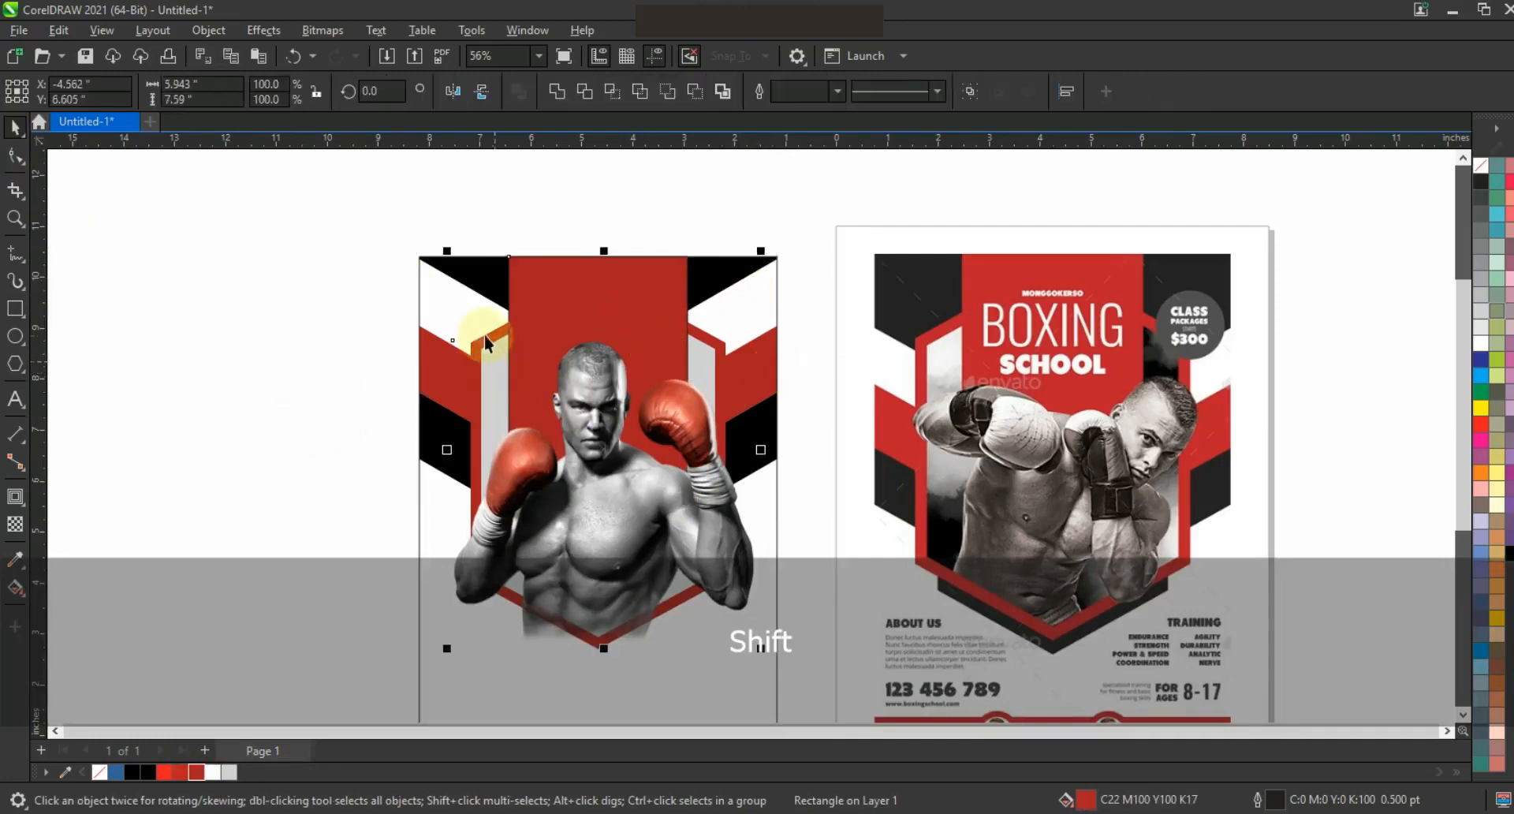
shift+click(485, 336)
key(c)
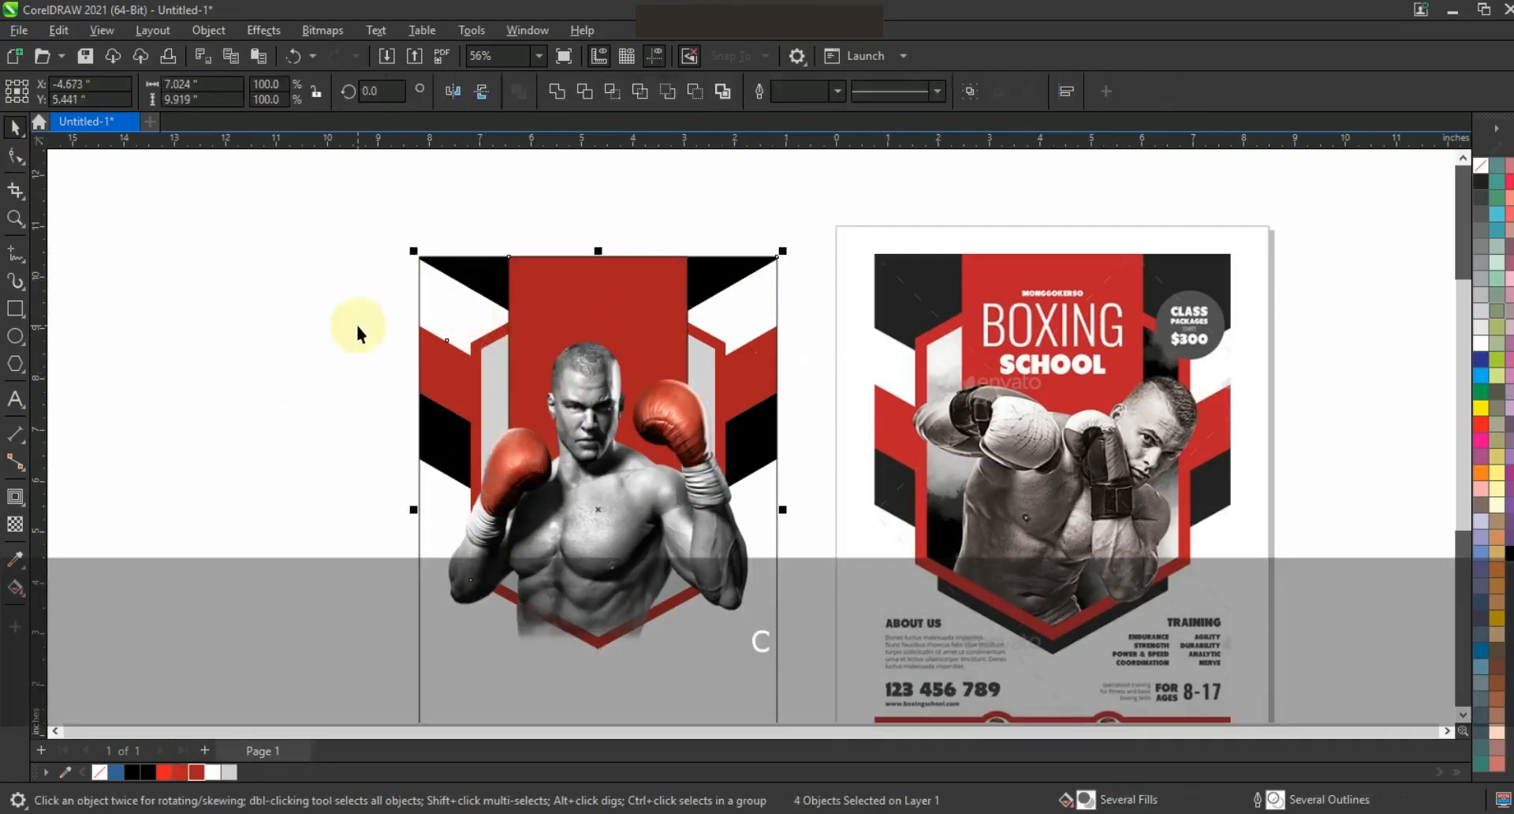
Remove the outline from the red rectangle behind the boxer.
click(522, 331)
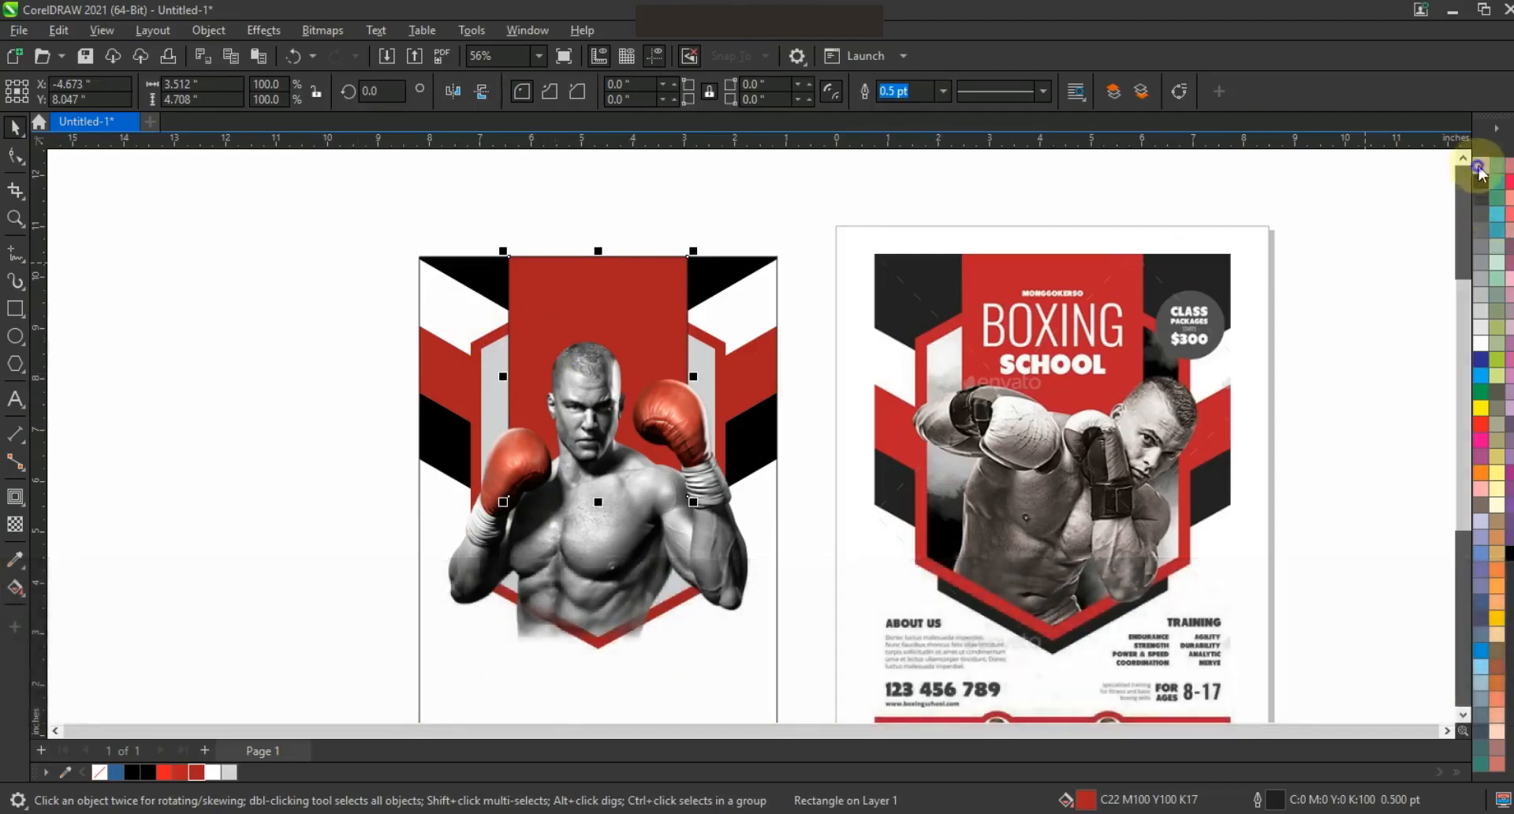
right_click(1479, 164)
click(145, 479)
Add a node at the middle of the boxer photo's lower edge and pull it up to the hexagon's inner lower tip.
click(609, 476)
click(16, 218)
drag(321, 391, 844, 640)
click(16, 156)
key(F10)
double_click(710, 655)
drag(710, 655, 708, 642)
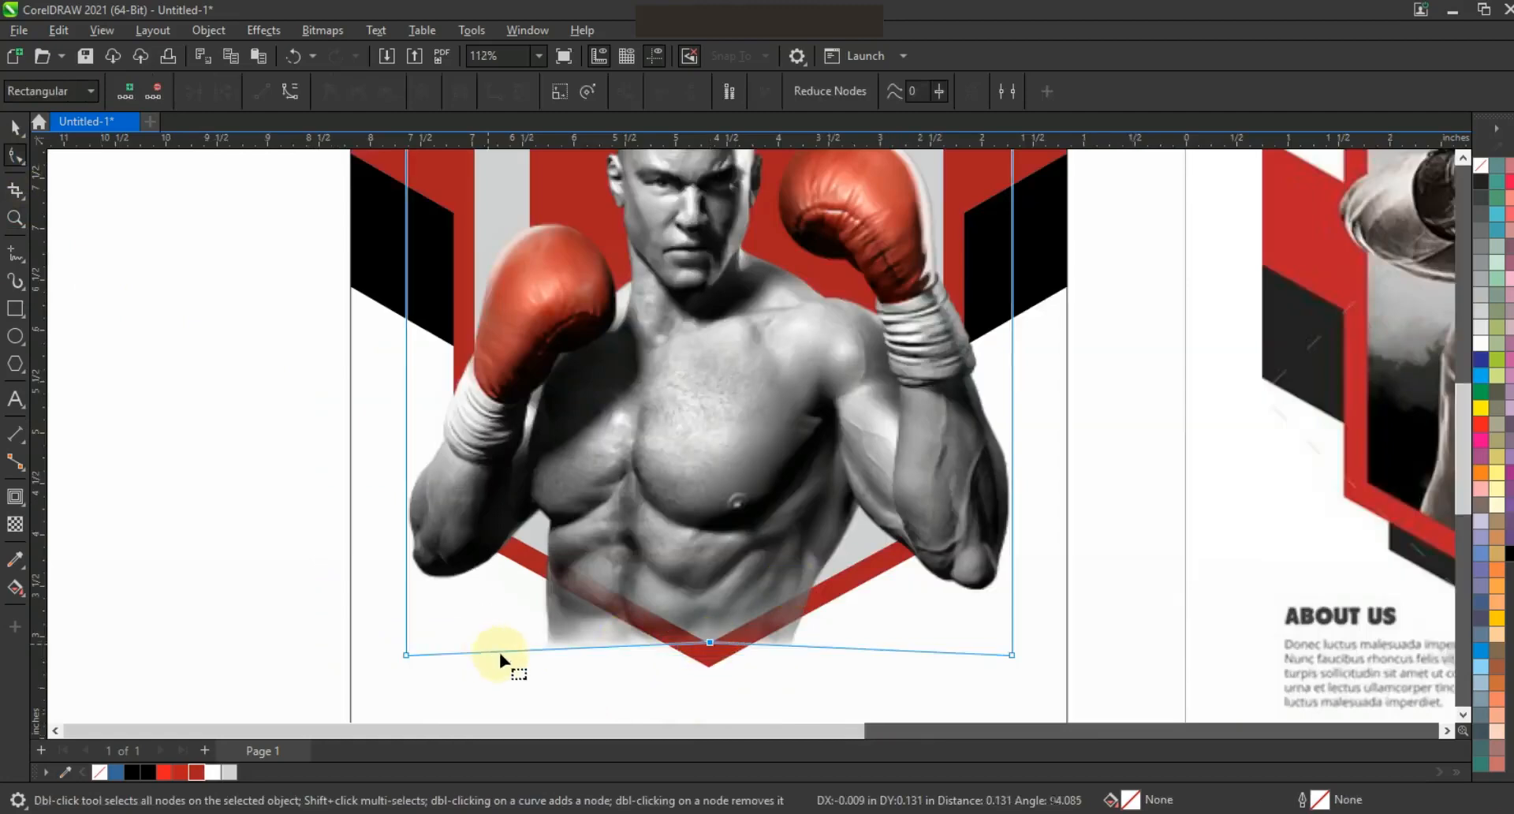
Add a node on each side of the photo's lower edge and pull both up to crop the torso along the hexagon's inner V.
double_click(528, 648)
drag(528, 648, 539, 553)
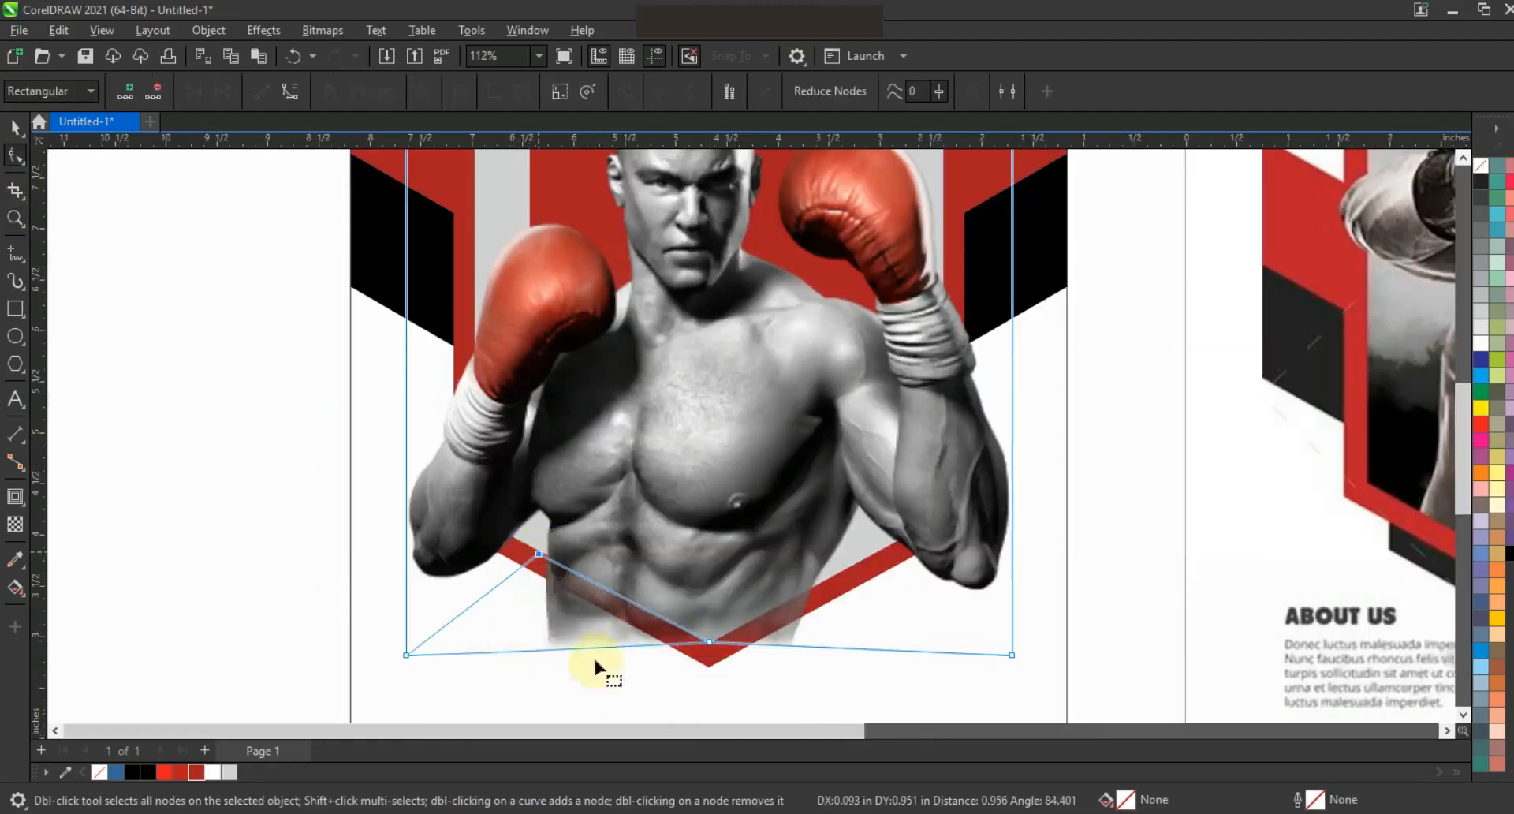
drag(859, 558, 889, 544)
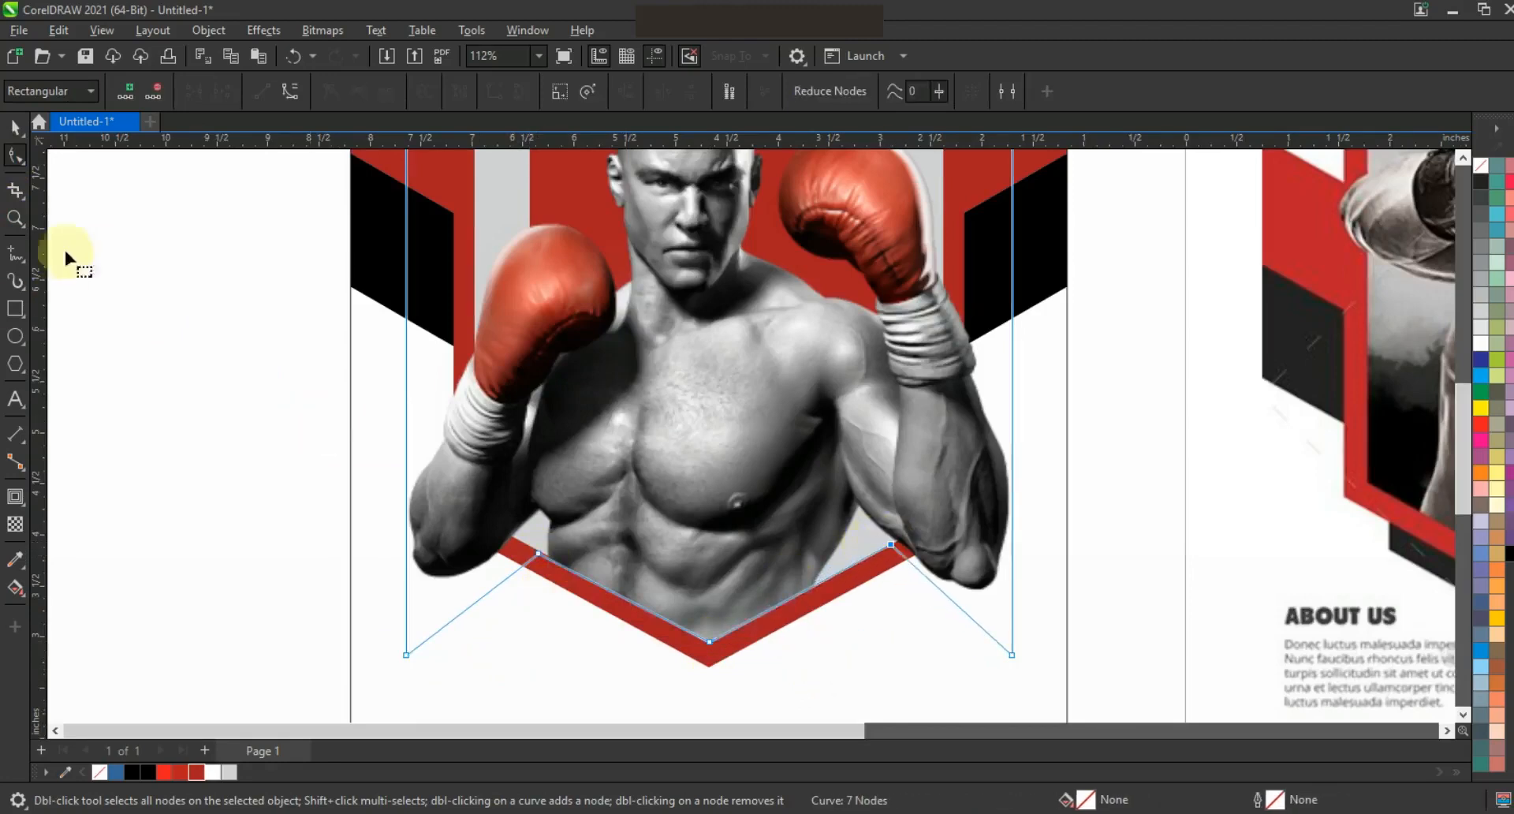
click(23, 134)
click(541, 676)
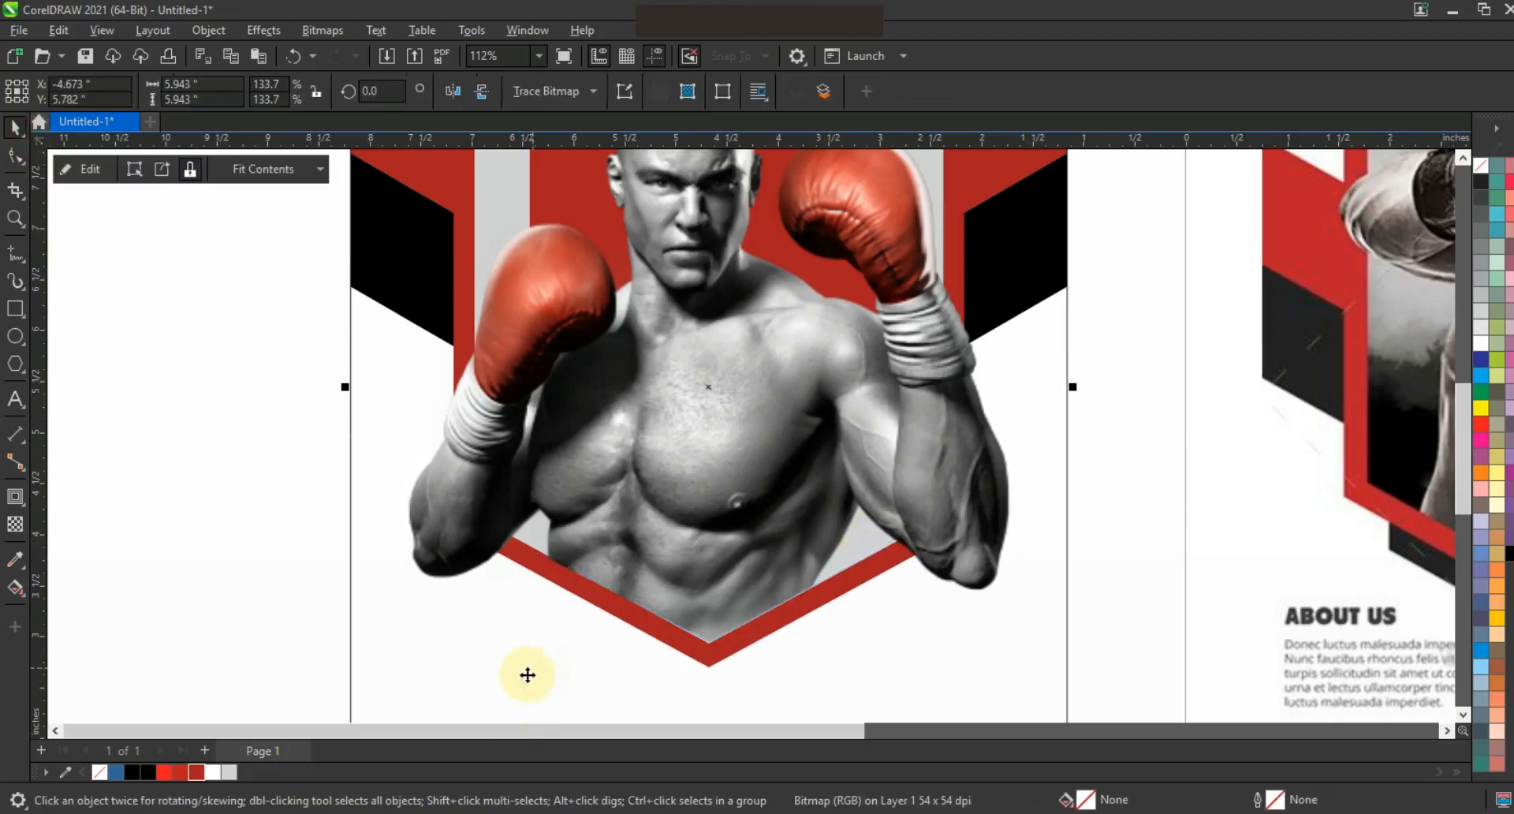
Duplicate the red hexagon frame at about 4.2 by 6.1 inches and shift the copy down below the frame's tip.
key(shift+F2)
click(413, 552)
key(F3)
drag(462, 265, 1181, 667)
key(shift+F2)
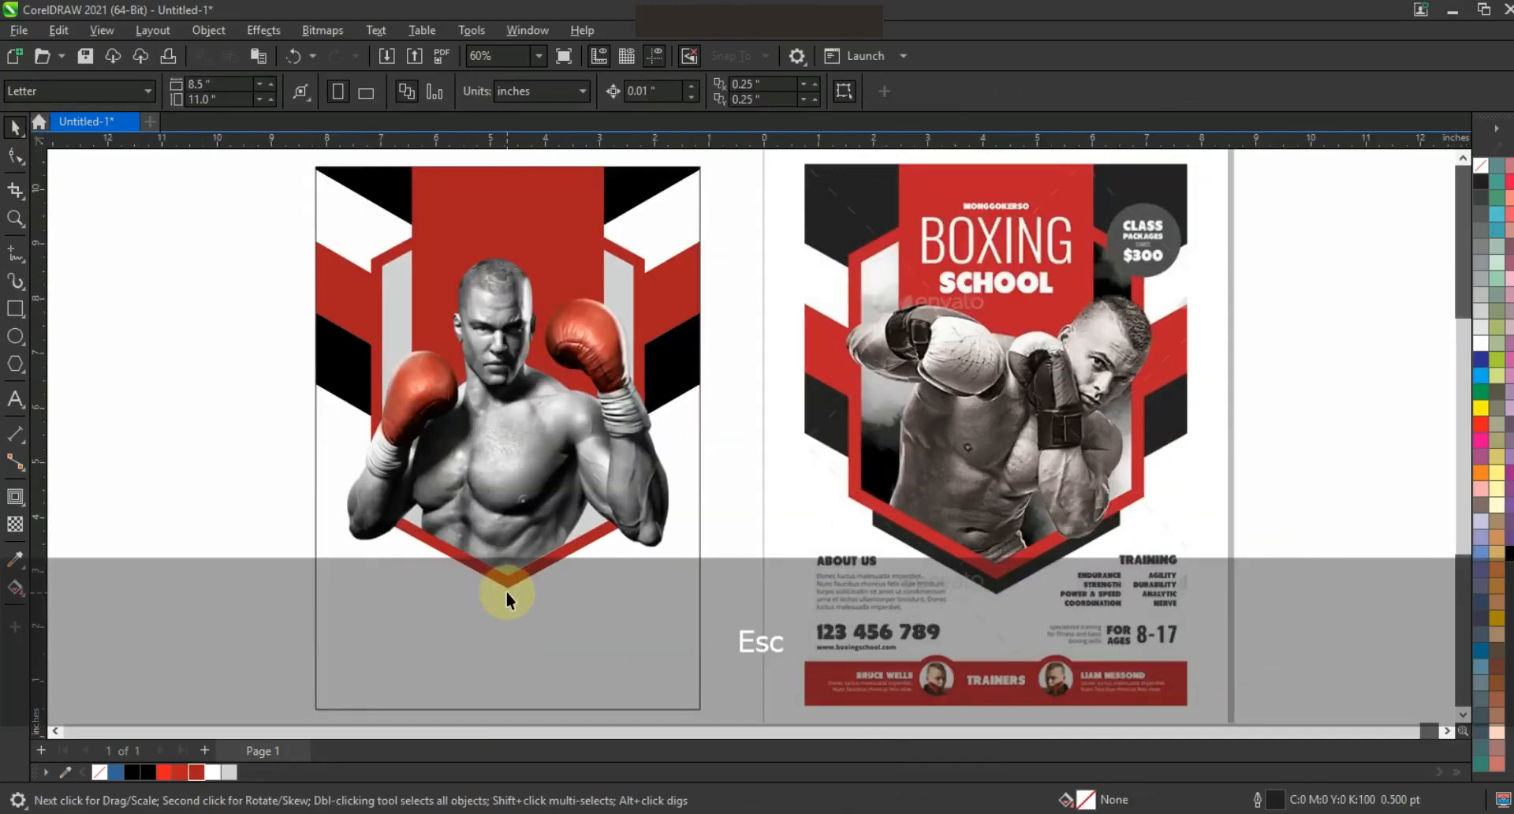
click(505, 593)
drag(648, 596, 634, 589)
right_click(634, 590)
drag(534, 384, 526, 423)
drag(637, 610, 632, 613)
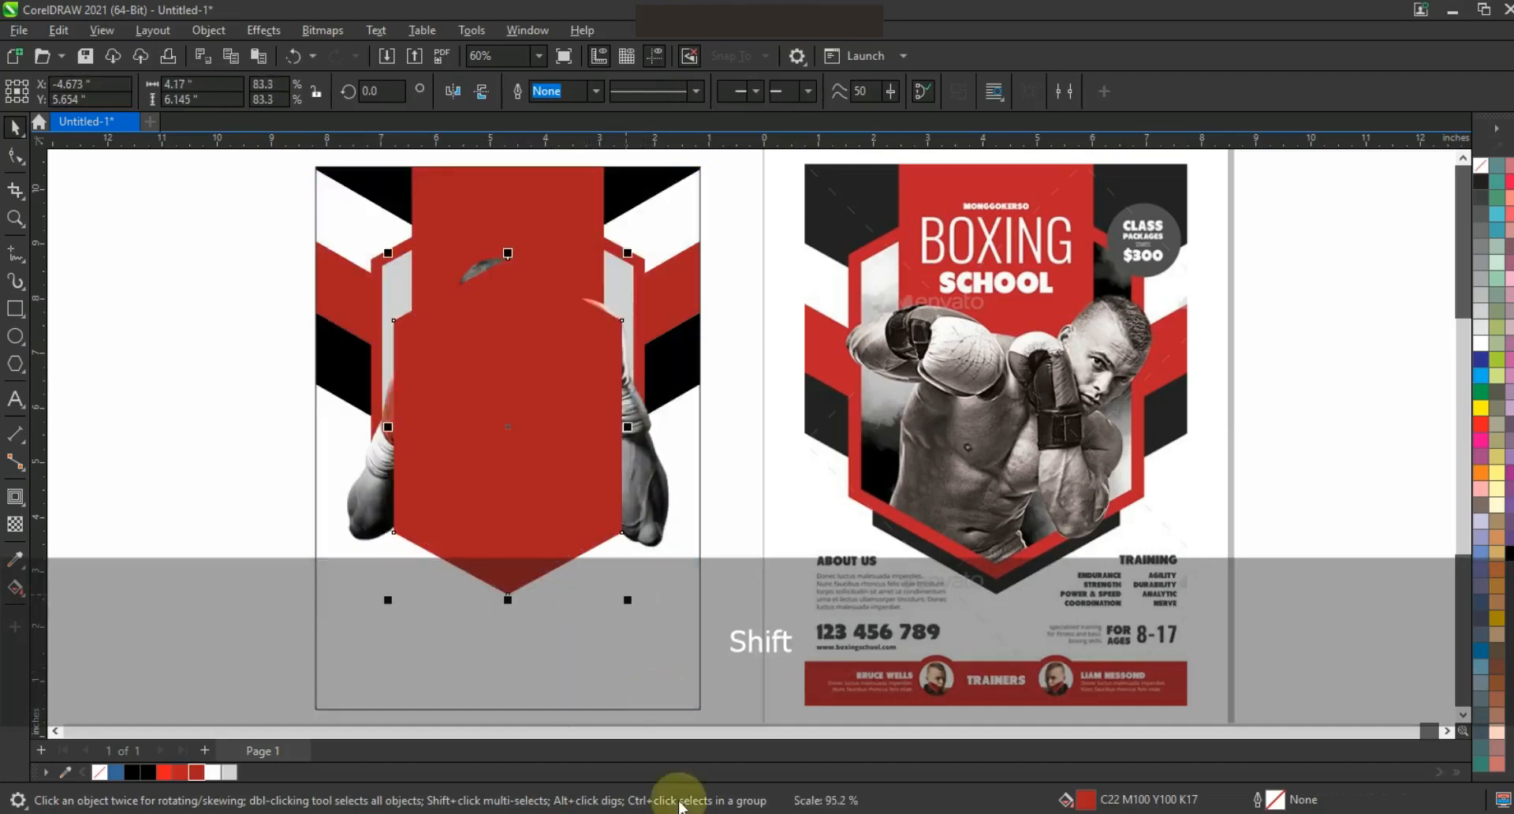
Fill the hexagon copy with black and move it back behind the red frame.
key(ctrl+Page_Down)
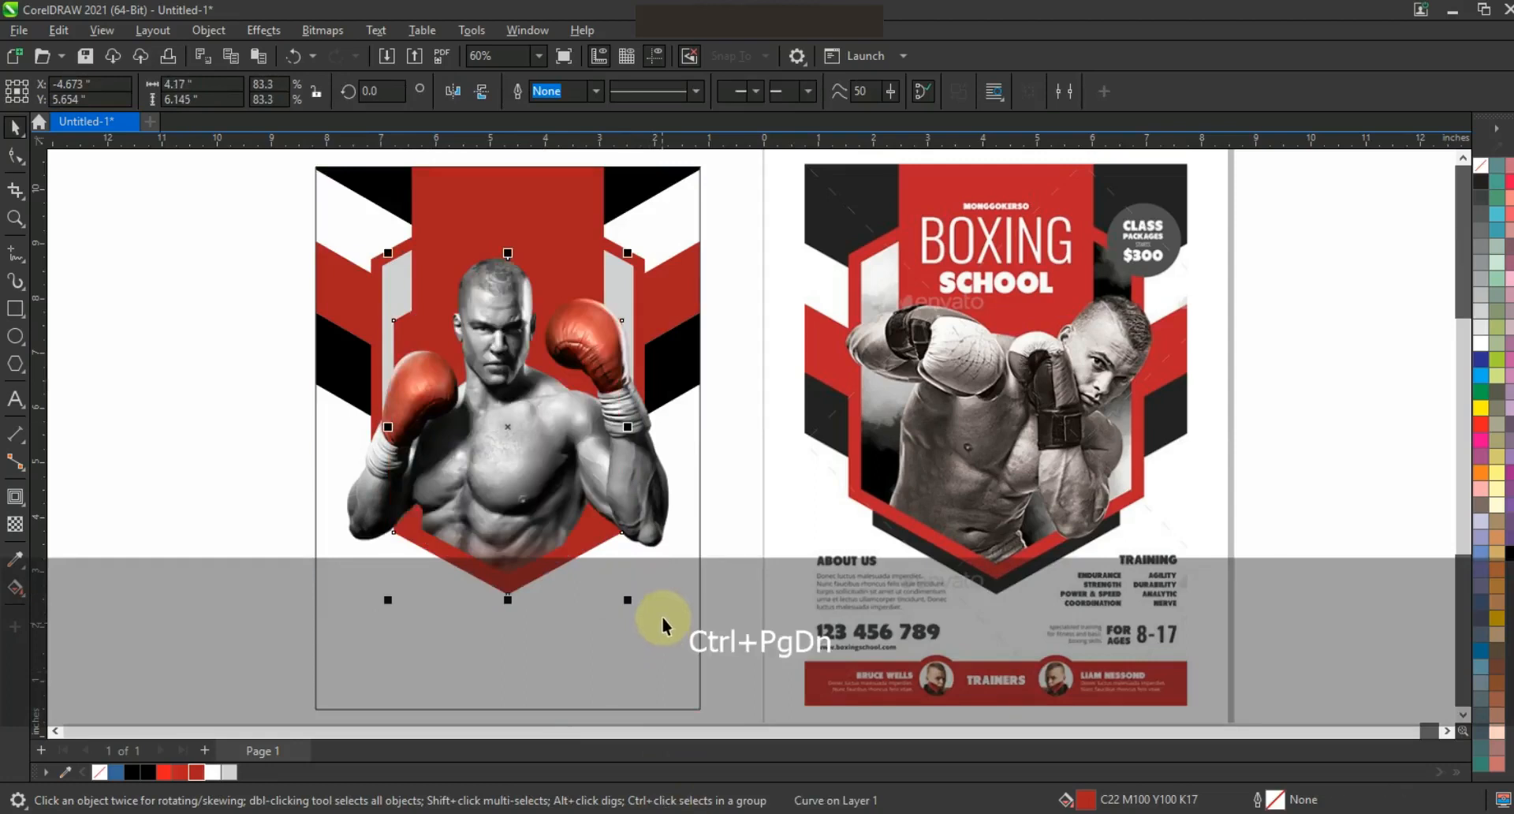
click(147, 772)
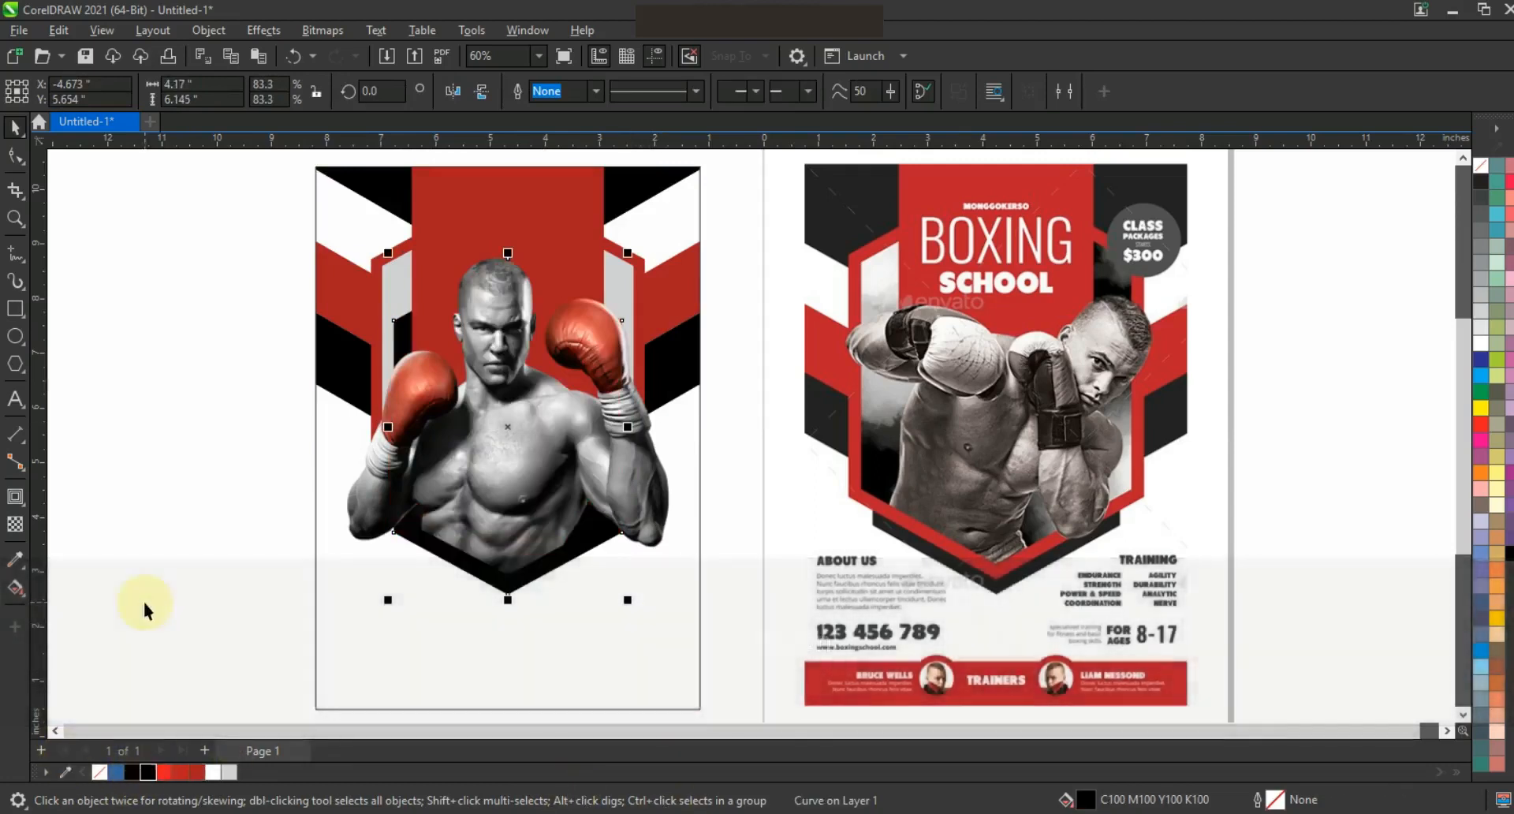
key(ctrl+Page_Down)
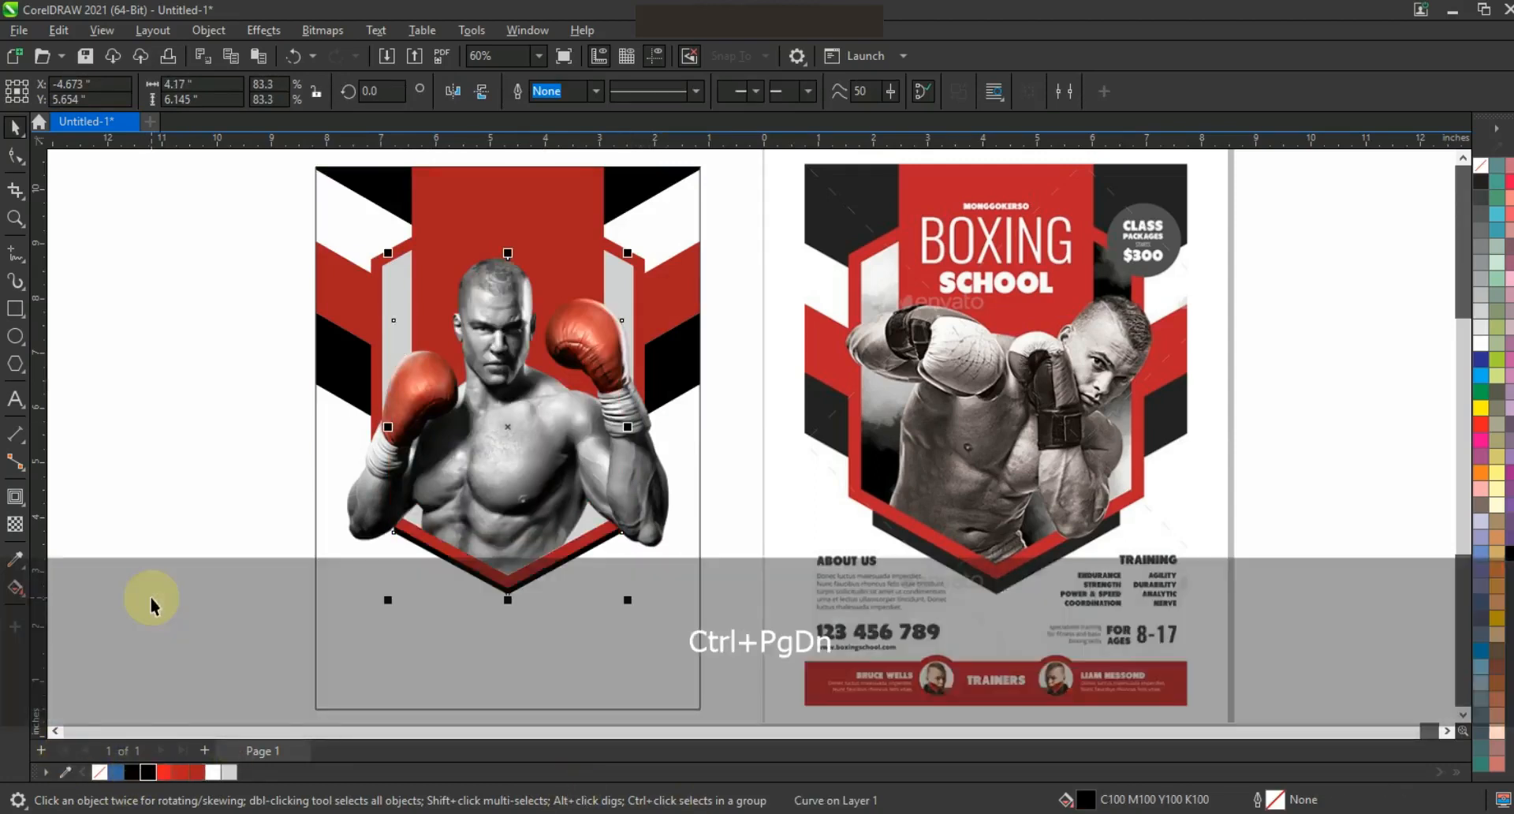
Nudge the black hexagon further down, shrink it to about 4 by 5.9 inches and recentre it horizontally.
key(Down)
key(Down)
key(Down)
key(Down)
key(Down)
key(Down)
key(Down)
key(Down)
key(Down)
key(Down)
key(Down)
key(Down)
key(Down)
key(Down)
key(Down)
key(Down)
key(Down)
key(Down)
key(Down)
key(Down)
key(Down)
key(Down)
key(Down)
key(Down)
key(Down)
key(Down)
drag(624, 617, 619, 612)
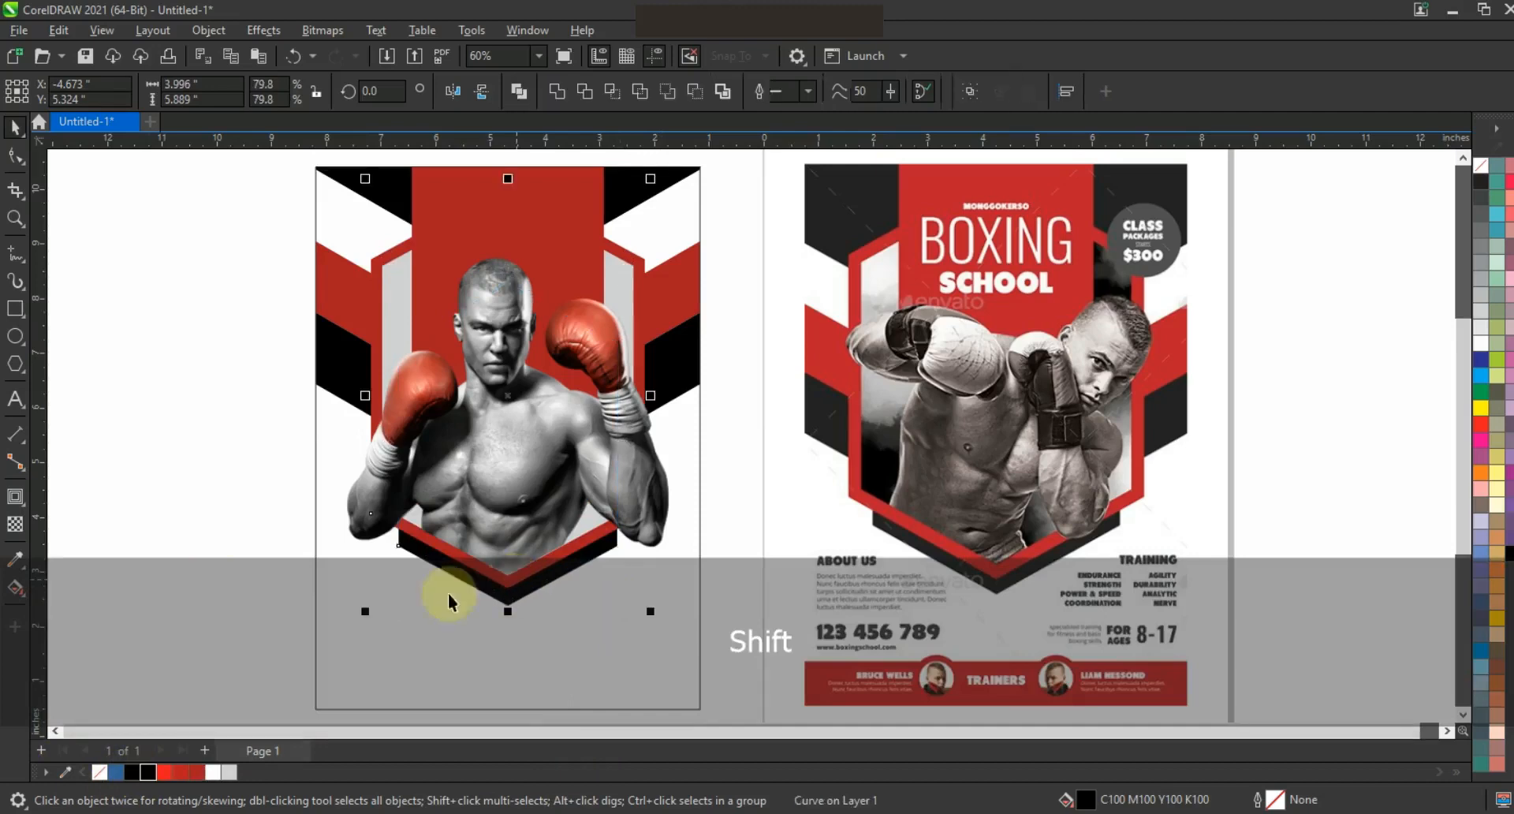
click(229, 594)
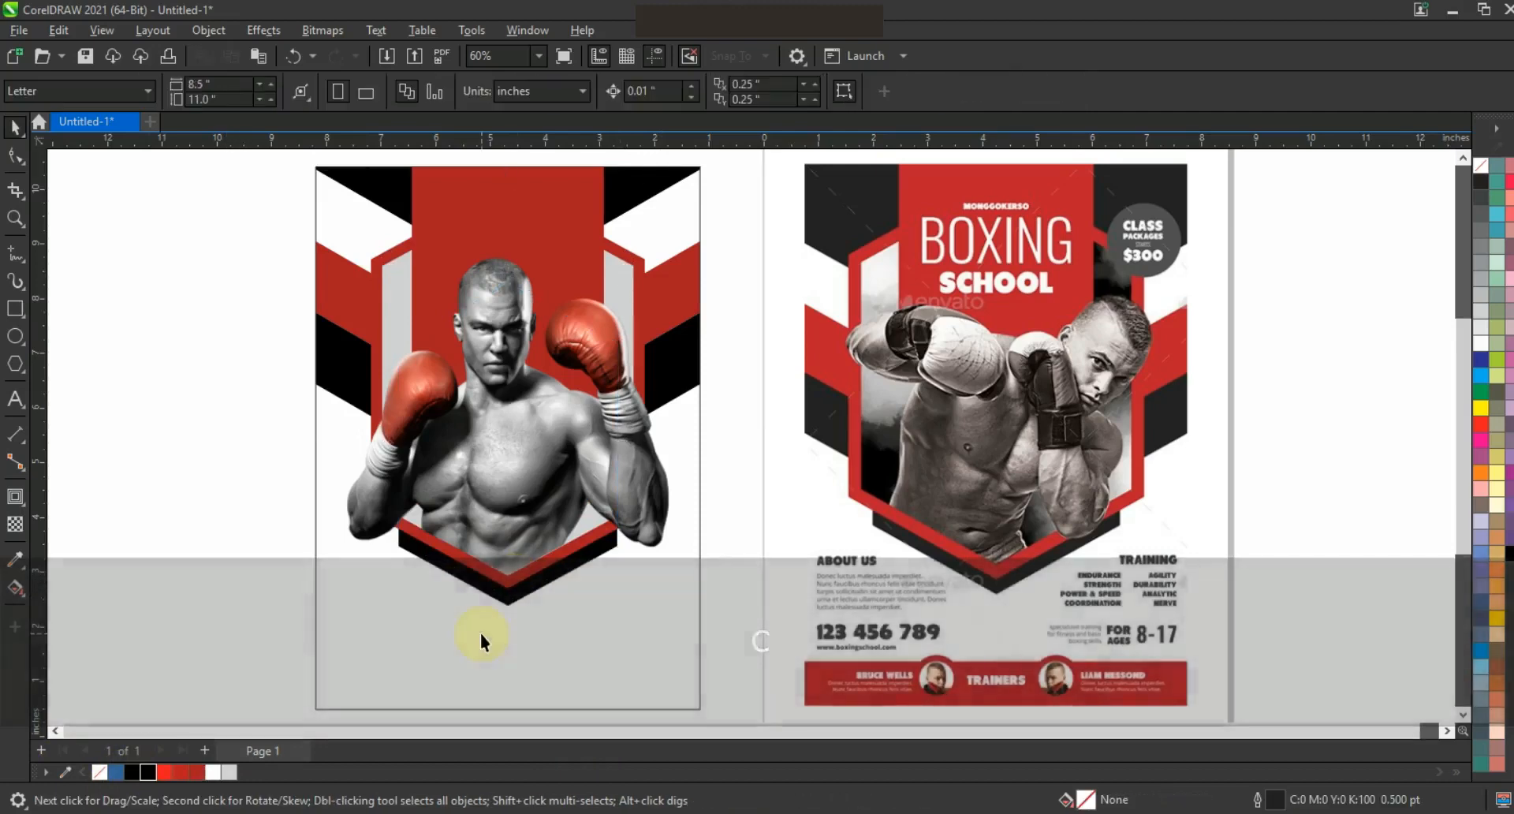
click(575, 230)
drag(255, 216, 670, 608)
drag(348, 600, 345, 593)
key(ctrl+z)
click(238, 284)
drag(243, 176, 752, 685)
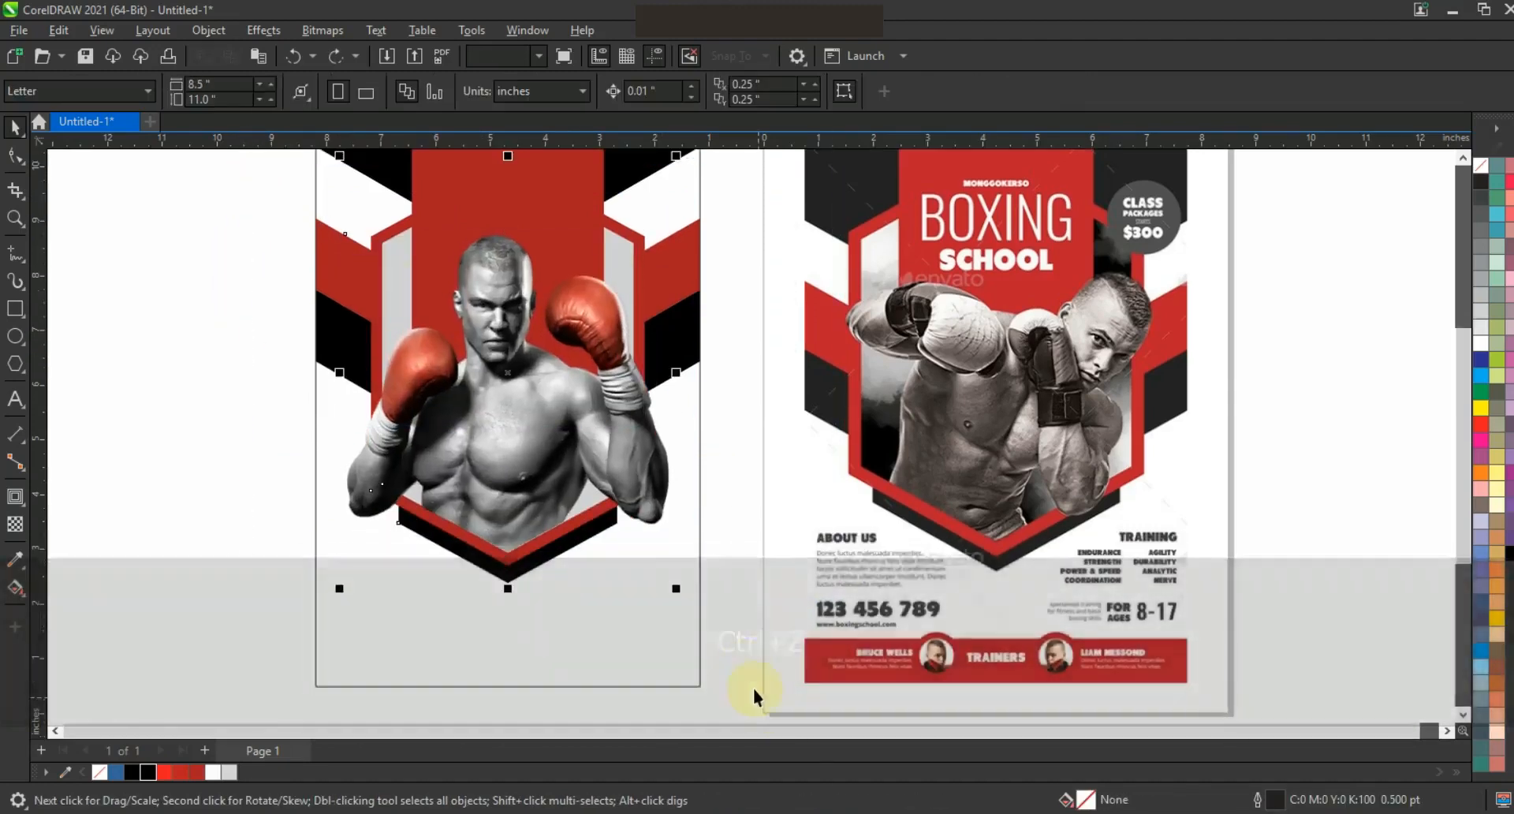
key(Delete)
key(ctrl+z)
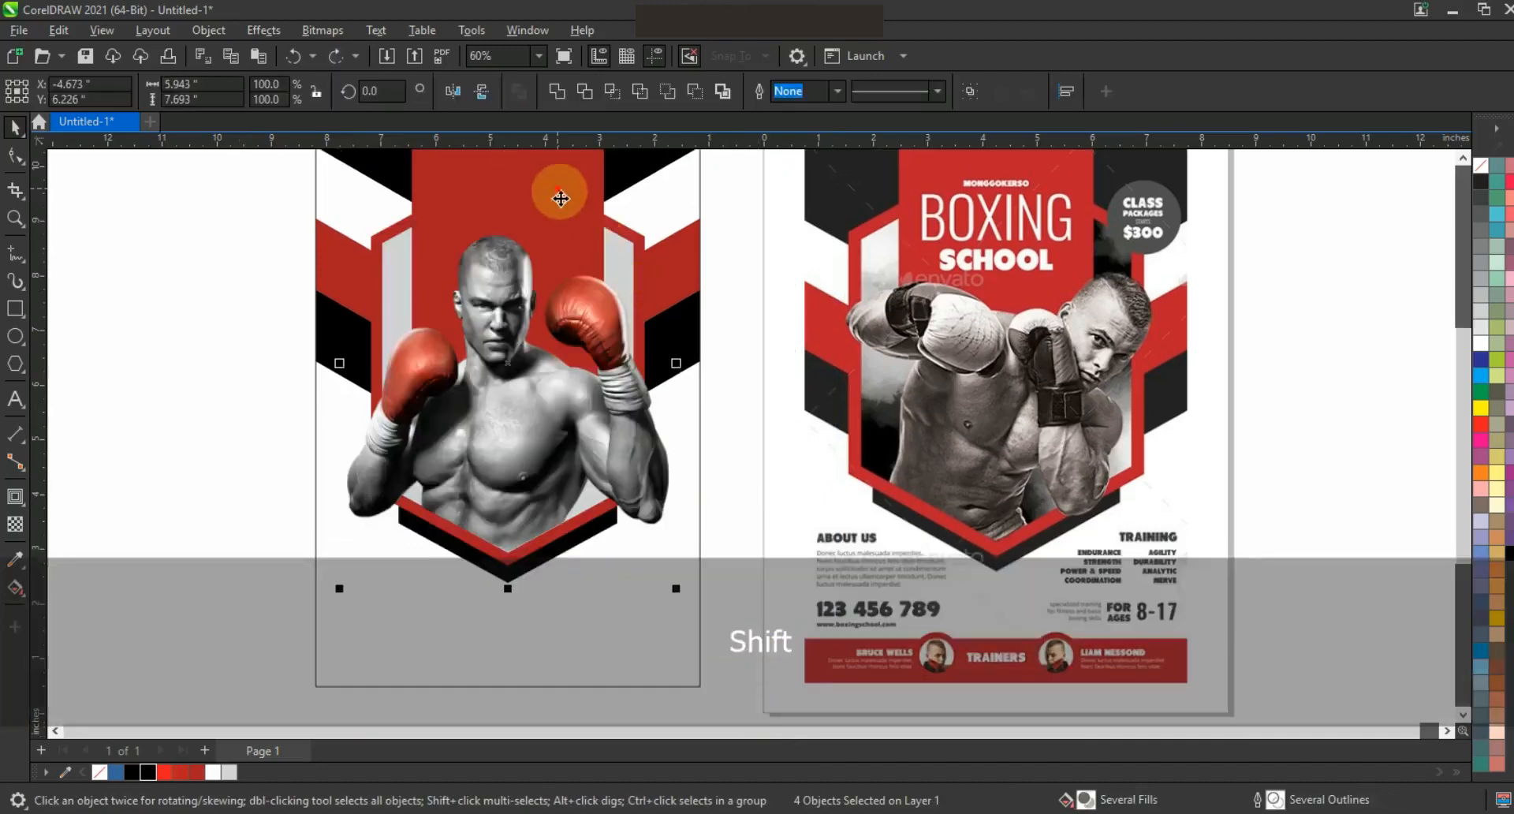
Scale the boxer, hexagon frame and red rectangle down slightly together, keeping them centred at the flyer's top edge.
drag(341, 590, 350, 579)
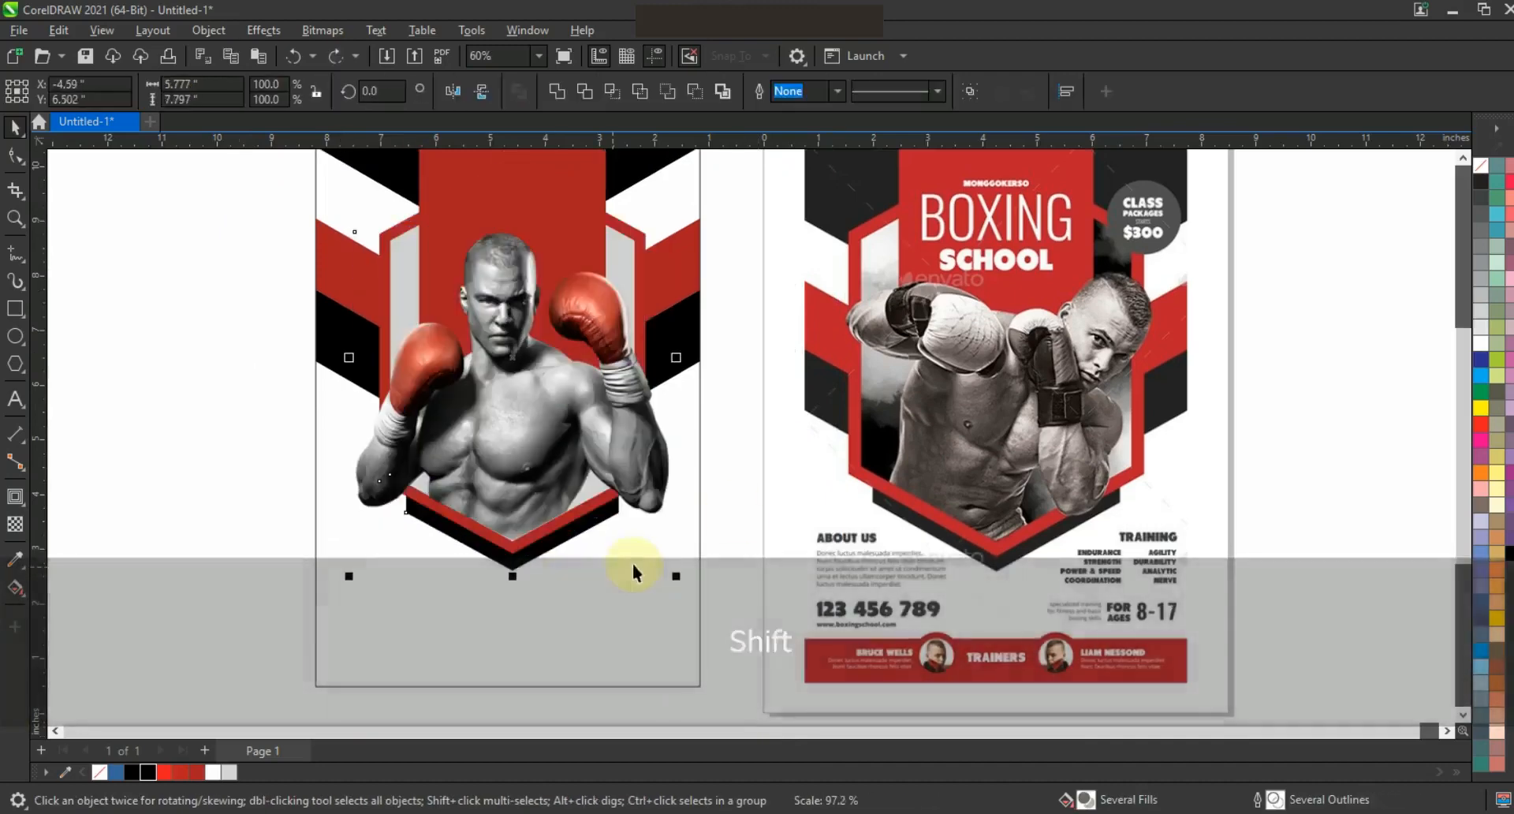
drag(671, 575, 665, 561)
click(204, 476)
Duplicate the flyer's PowerClip frame as a squeezed band about 7 by 0.73 inches along the flyer's bottom edge.
key(F3)
key(Escape)
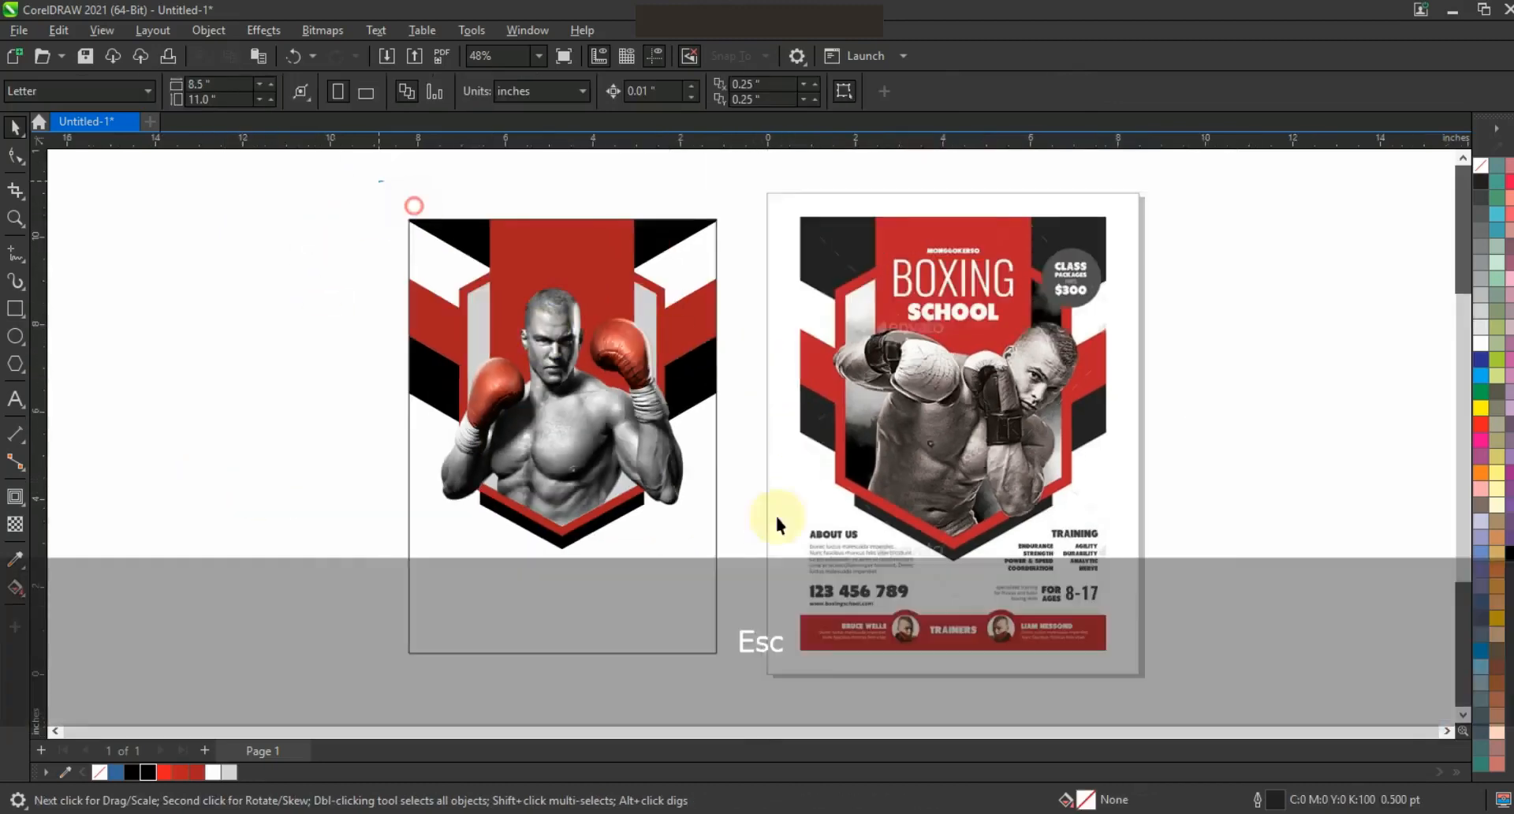
key(ctrl+a)
key(shift+F2)
key(Escape)
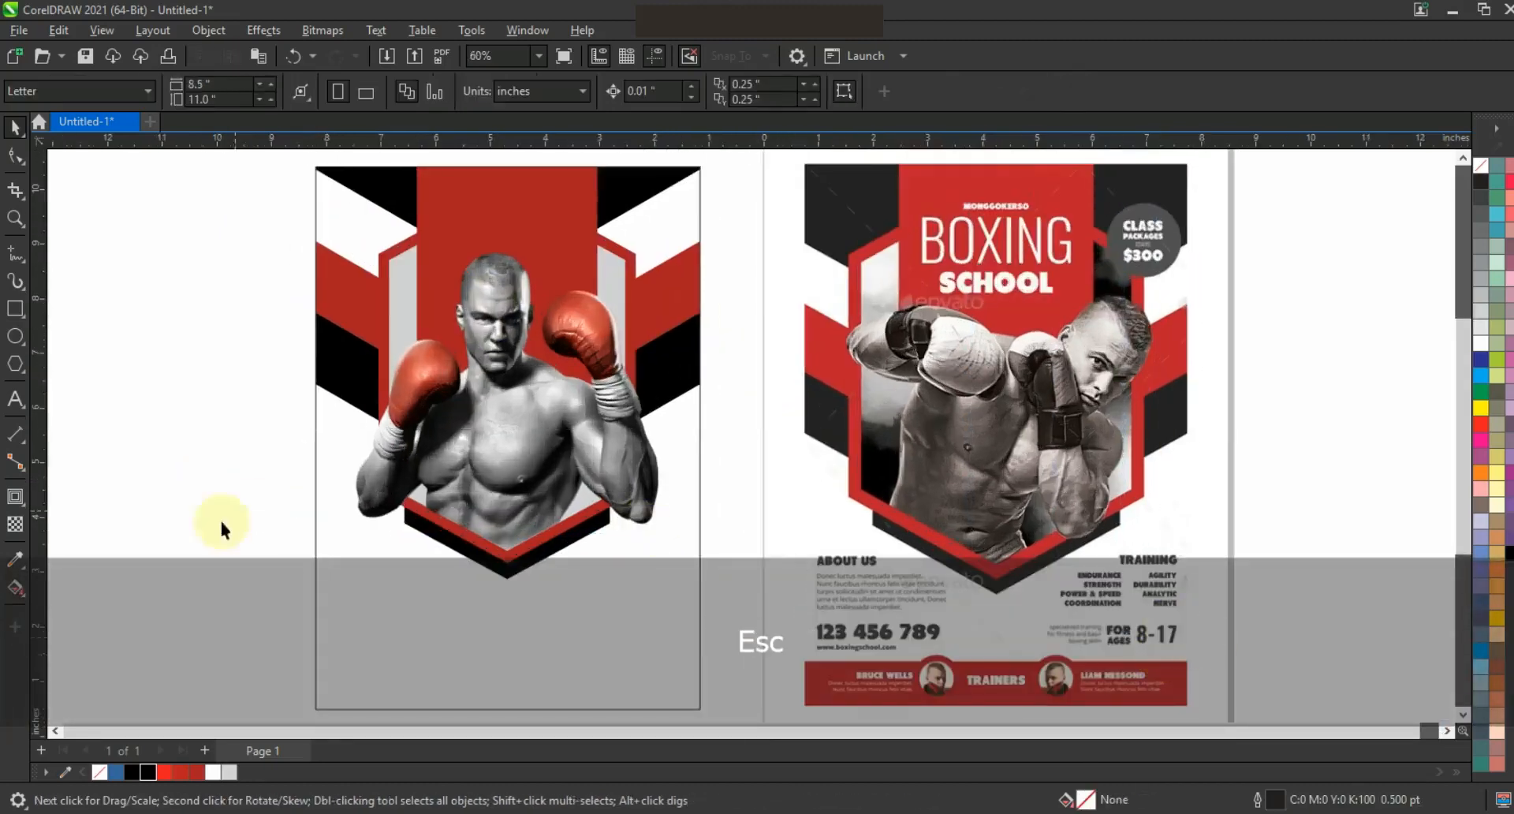
click(330, 531)
drag(506, 159, 493, 663)
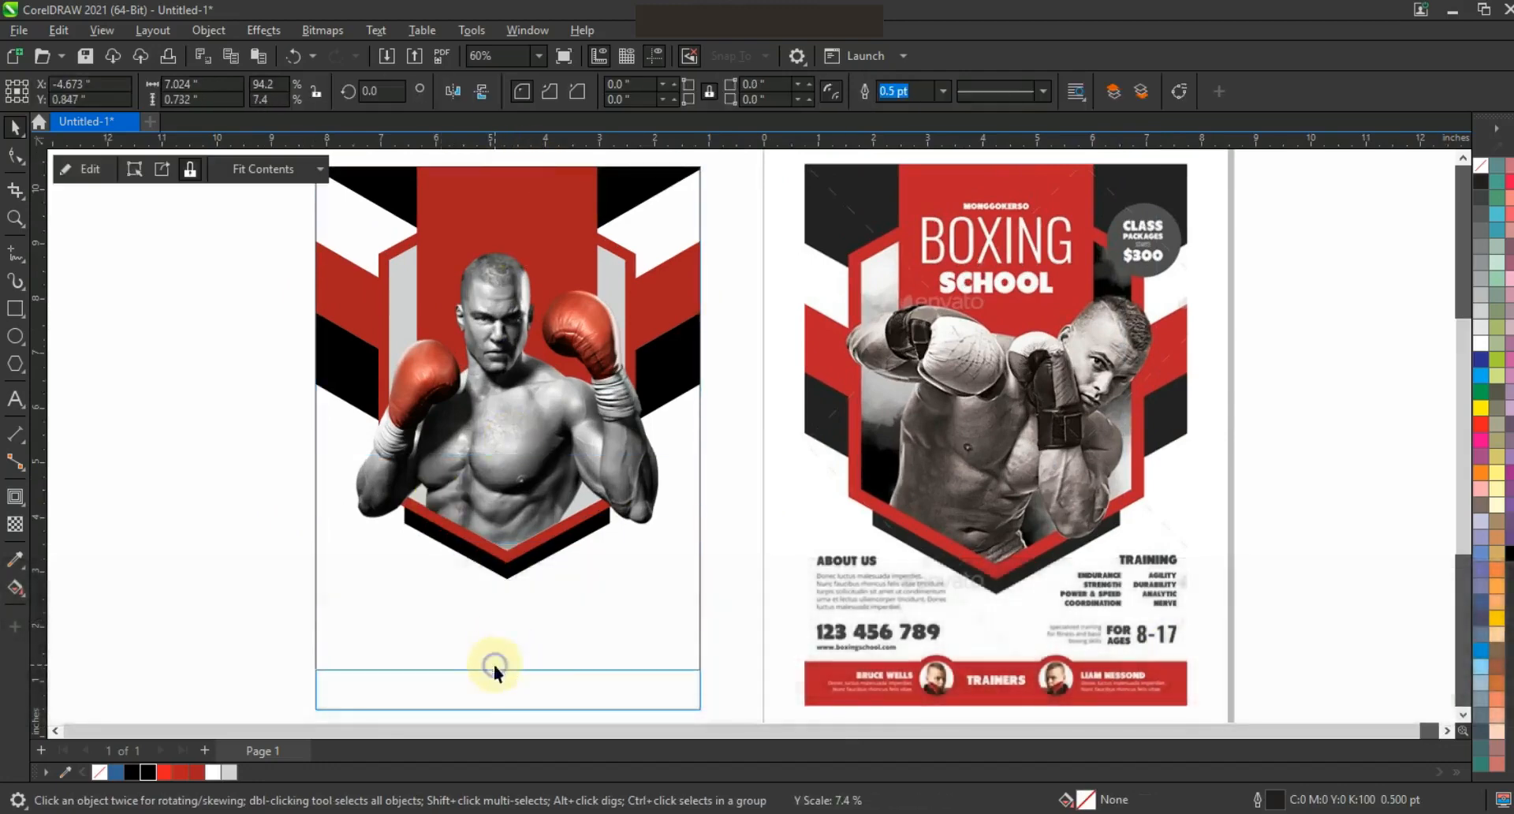
Clear the PowerClip contents from the bottom band and fill it with the chevron red.
click(196, 772)
key(x)
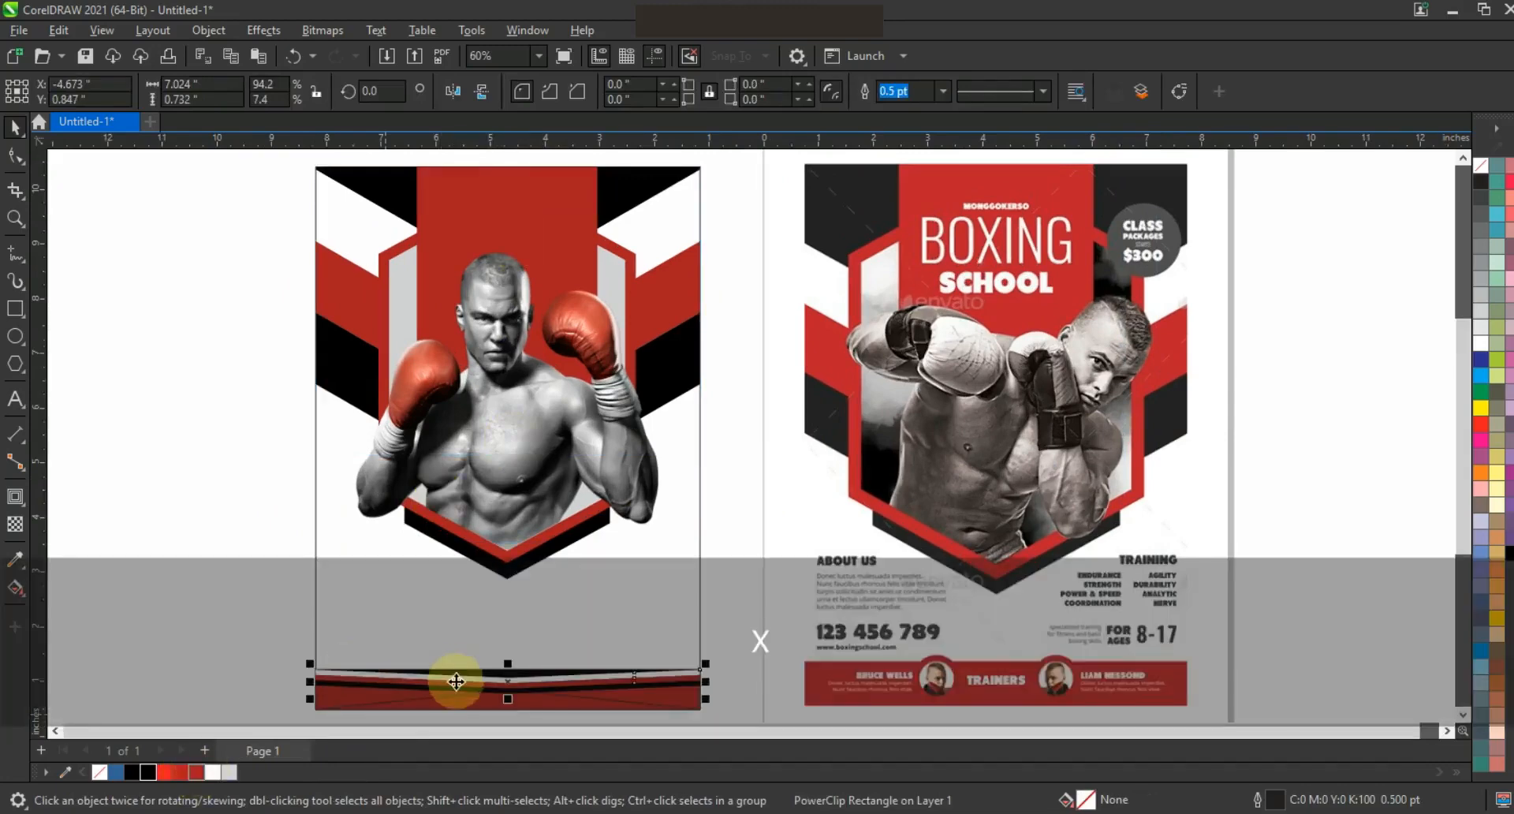
key(Delete)
right_click(456, 680)
mouse_move(642, 396)
click(726, 448)
click(139, 599)
Remove the outline from the red band at the flyer's bottom.
click(382, 690)
right_click(1482, 167)
click(1302, 337)
click(1302, 333)
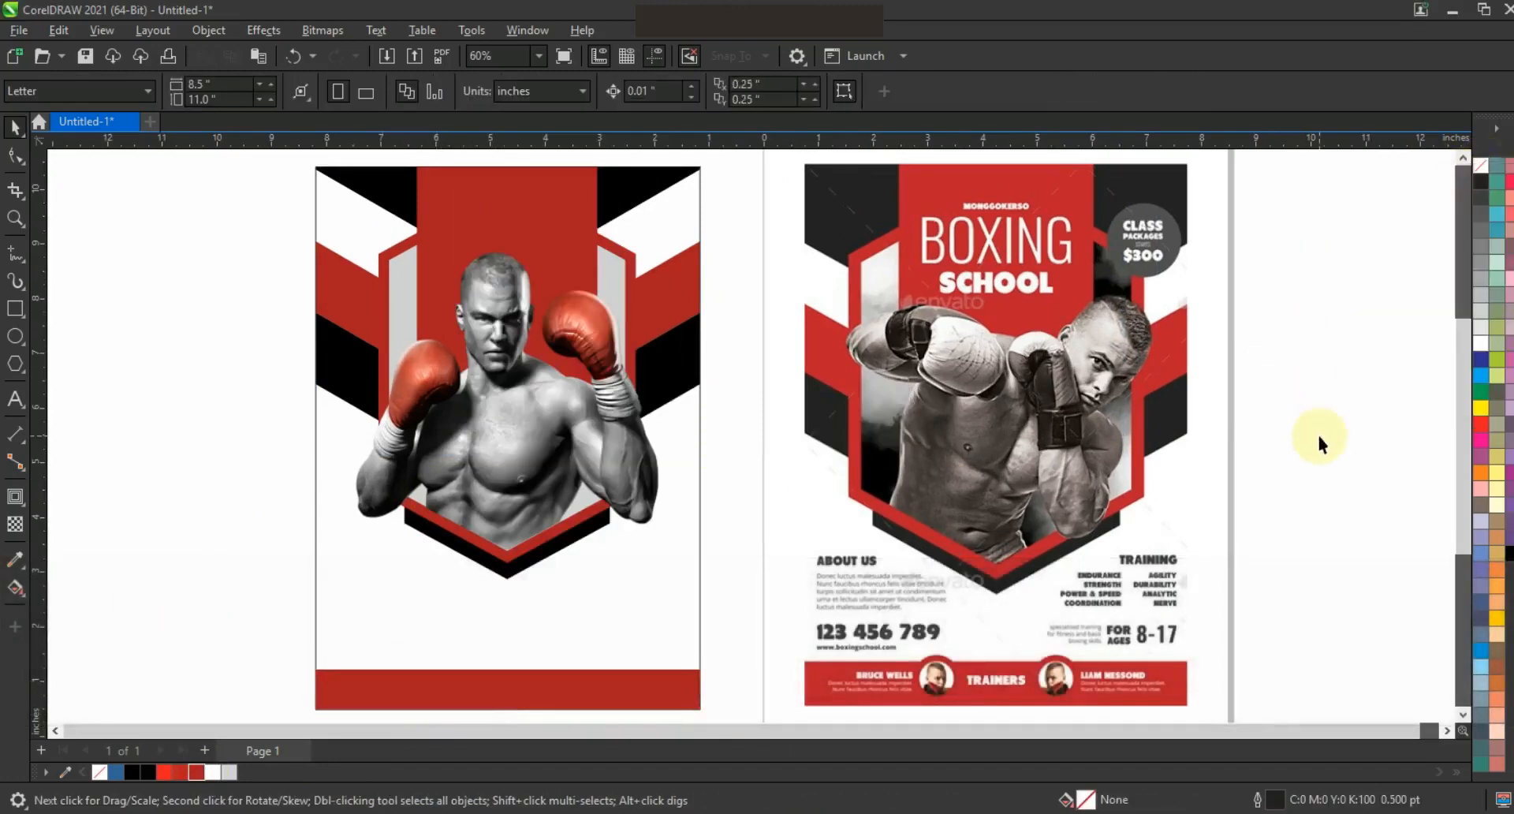
click(15, 217)
drag(302, 165, 1199, 697)
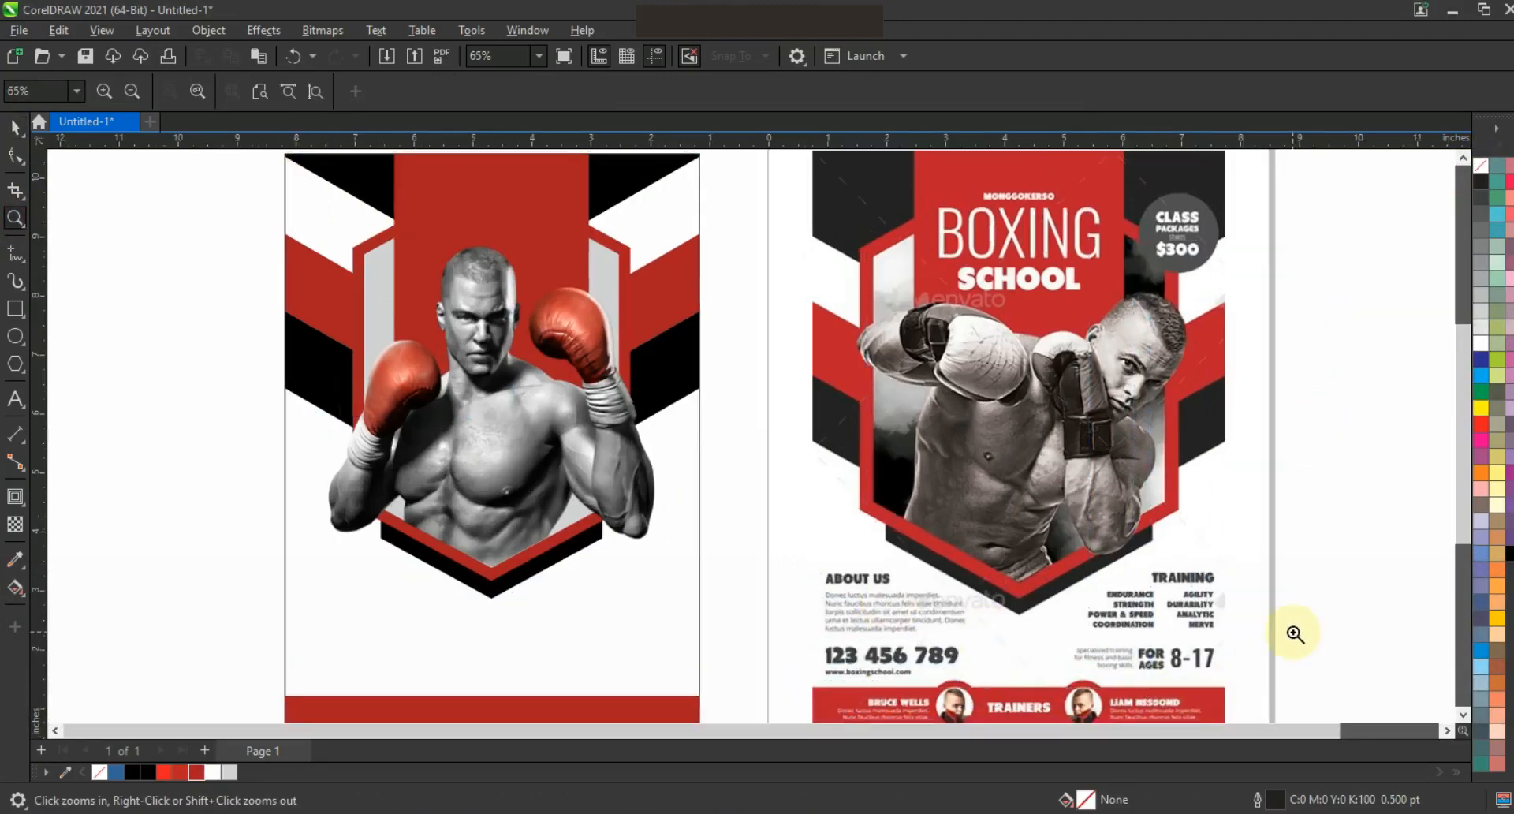